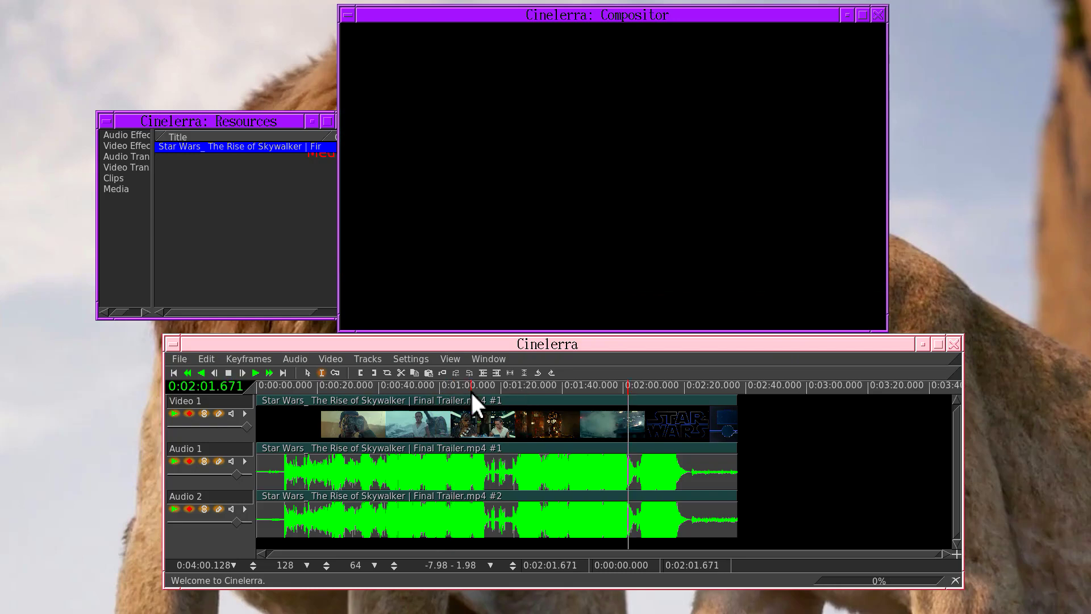
# Step: Expand the audio tracks and try out nudge values on Audio 1
pyautogui.click(245, 461)
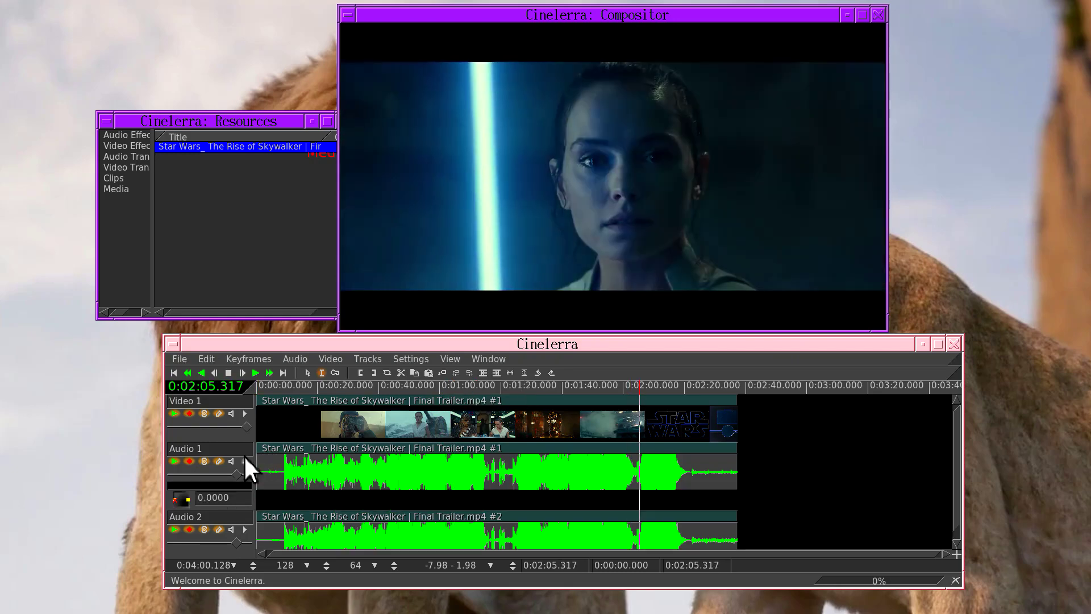
pyautogui.click(245, 529)
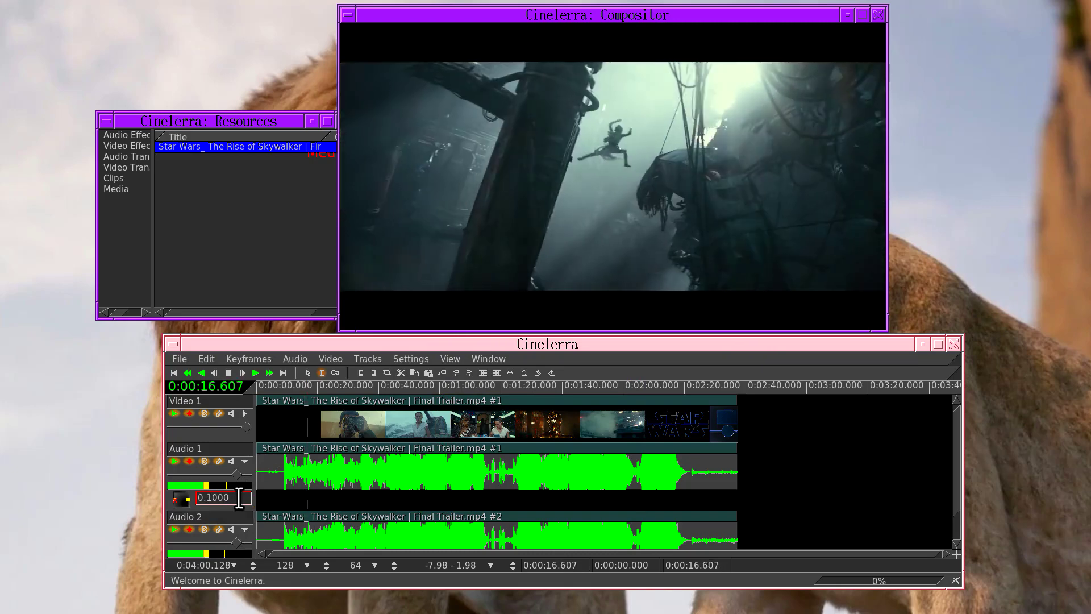
pyautogui.scroll(2, 238, 497)
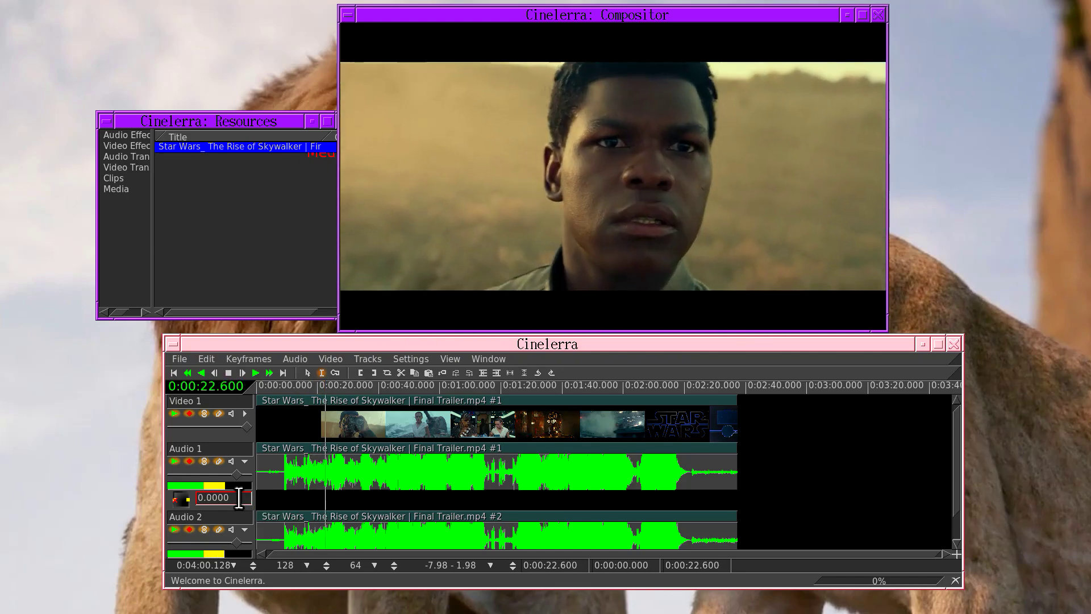
pyautogui.moveTo(239, 498); pyautogui.dragTo(169, 507)
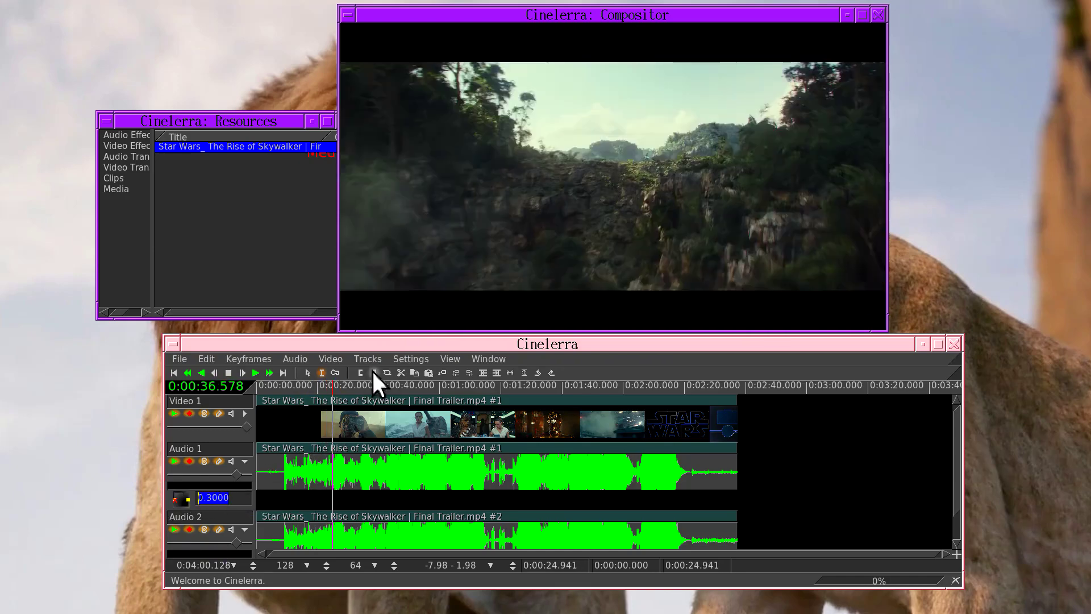
# Step: Set the playback Audio offset to 0.3000 seconds and return Audio 1's nudge to 0.0000
pyautogui.click(398, 358)
pyautogui.click(405, 377)
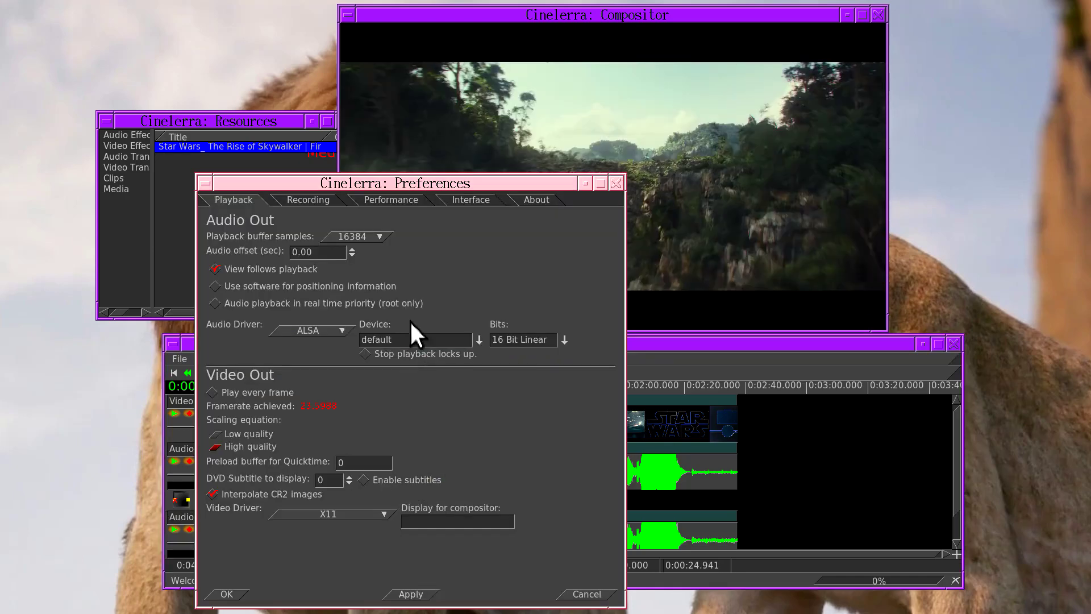
pyautogui.moveTo(318, 254); pyautogui.dragTo(254, 256)
pyautogui.write('0.3000')
pyautogui.click(228, 593)
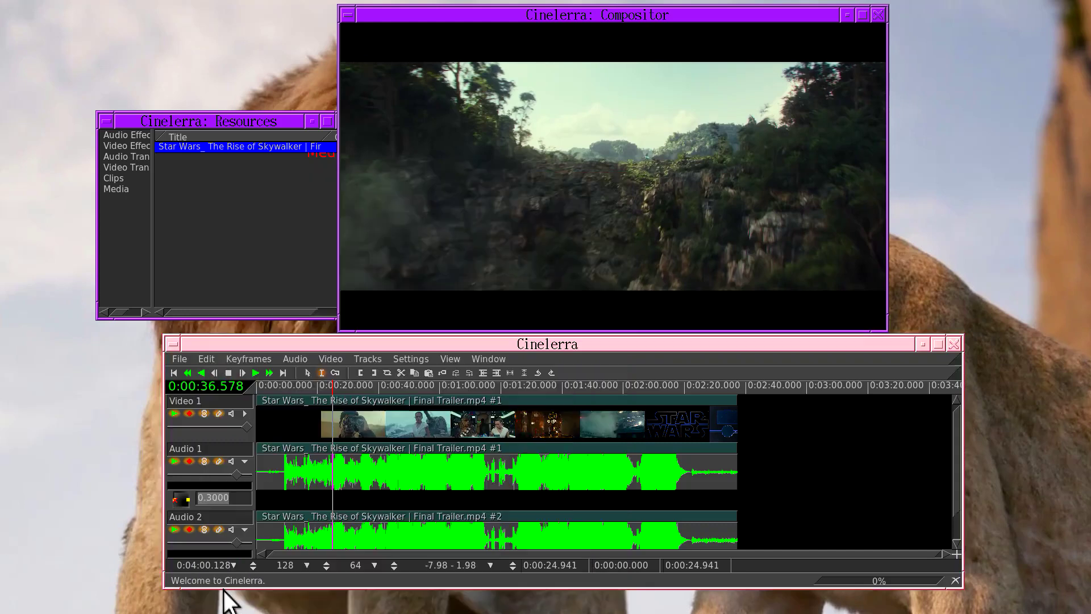
pyautogui.scroll(-1, 226, 495)
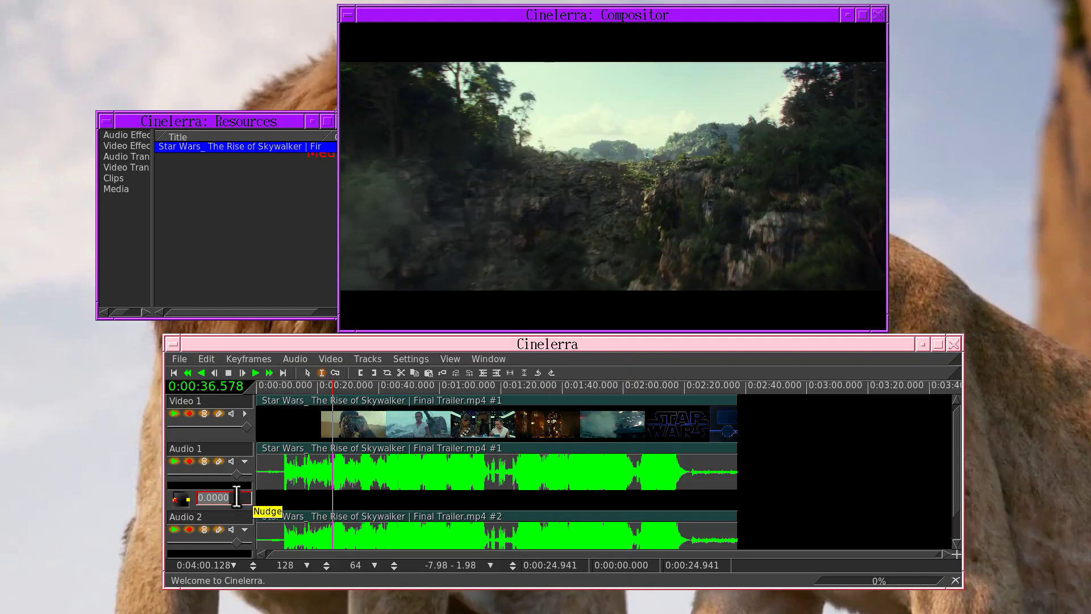
# Step: Play the trailer to check audio sync, stopping at 0:00:40.790
pyautogui.click(269, 372)
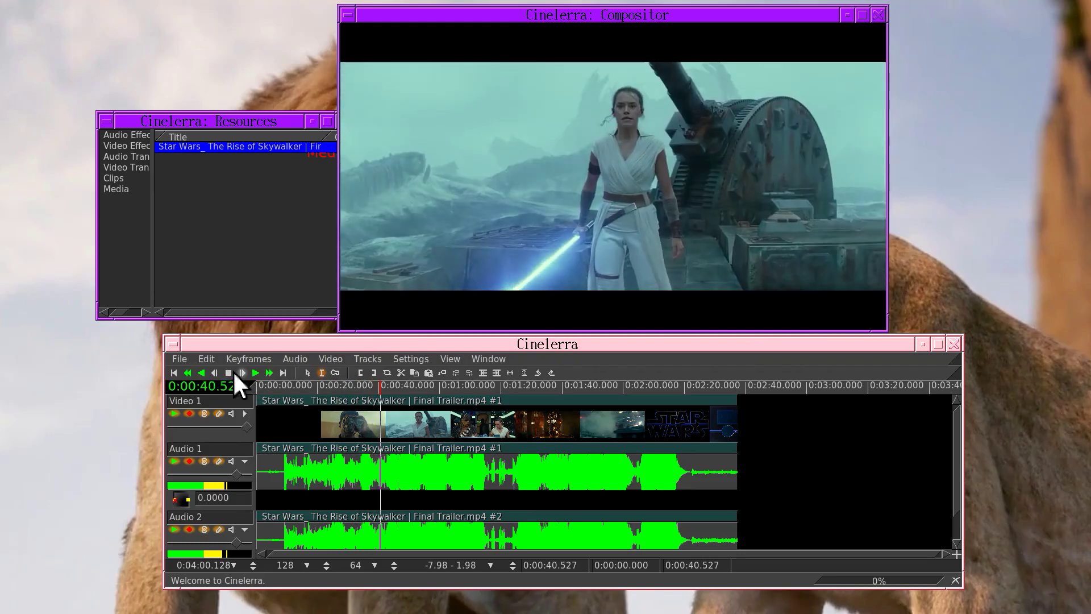
pyautogui.click(256, 372)
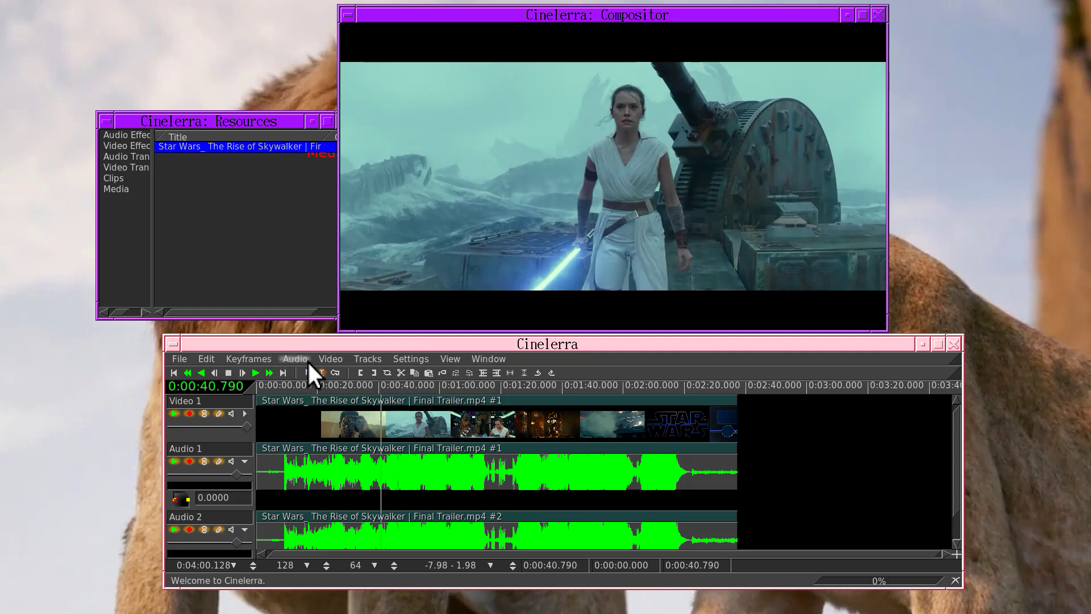
# Step: Start a new project, delete the Audio 2 track and expand Audio 1
pyautogui.press('z')
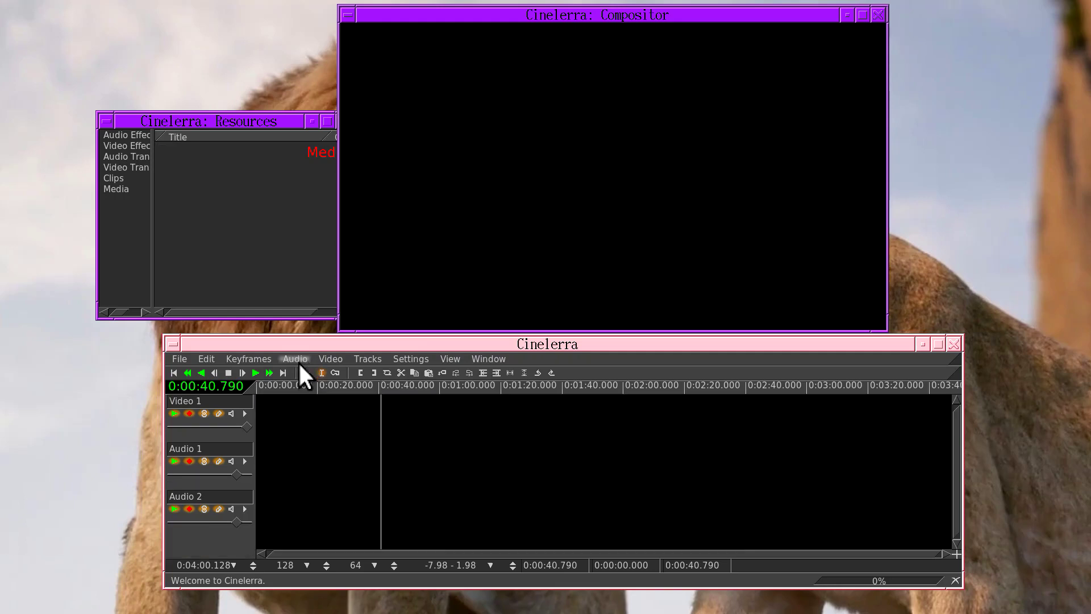
pyautogui.rightClick(272, 498)
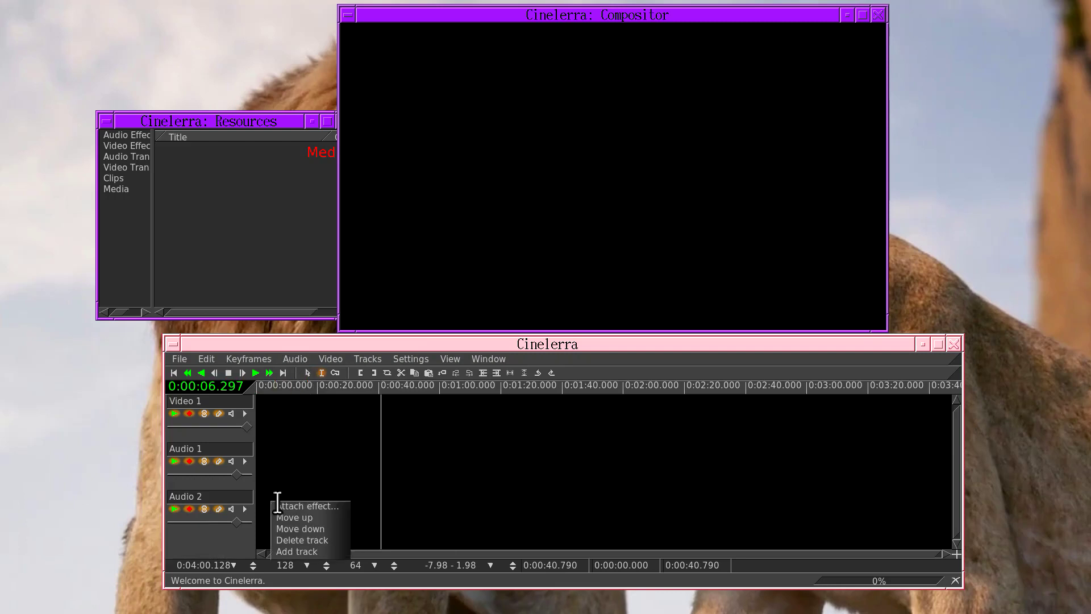
pyautogui.click(288, 537)
pyautogui.click(244, 460)
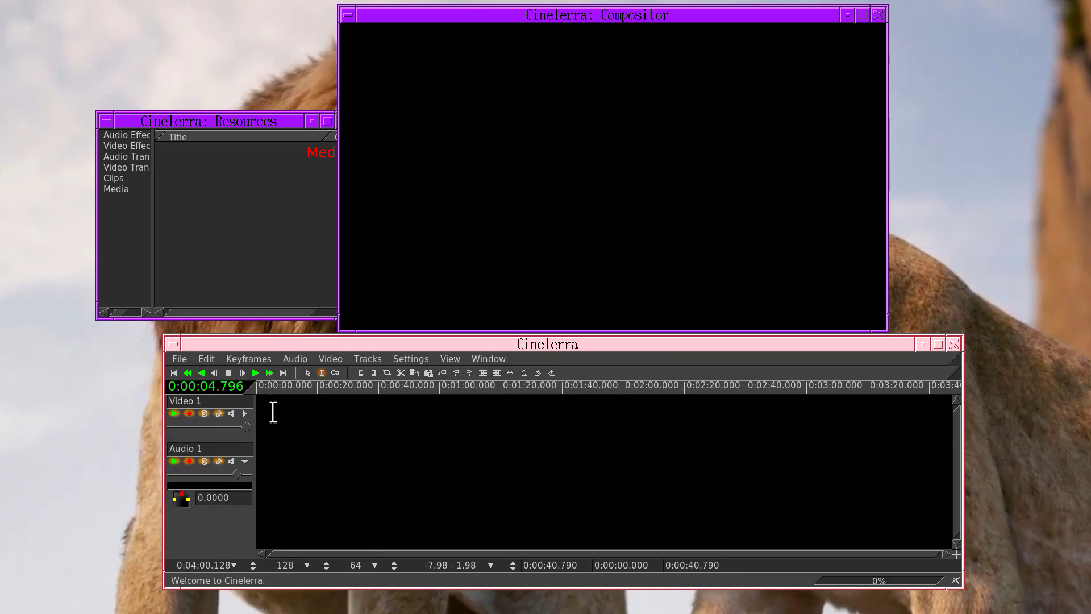
# Step: Set the project format to 30 fps, 48000 Hz samplerate and 640x480
pyautogui.click(411, 358)
pyautogui.click(404, 377)
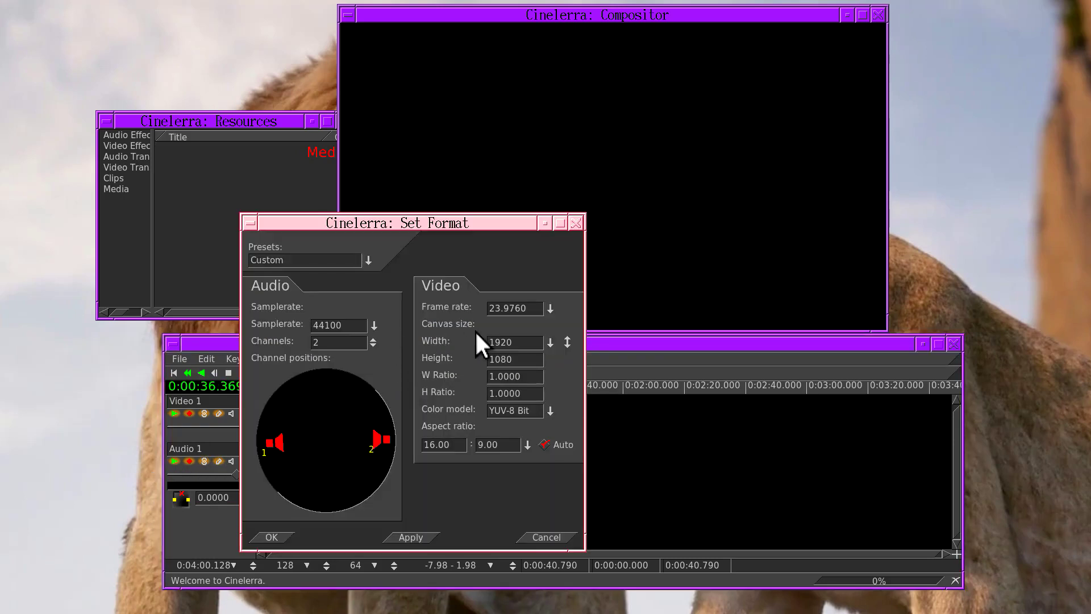
pyautogui.click(547, 308)
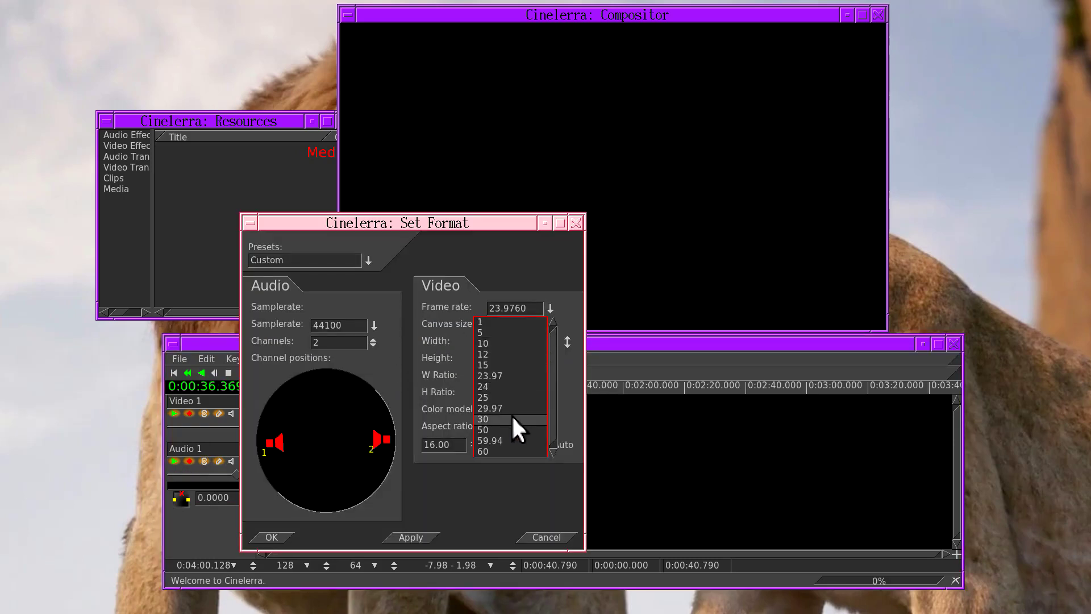
pyautogui.click(510, 415)
pyautogui.click(374, 323)
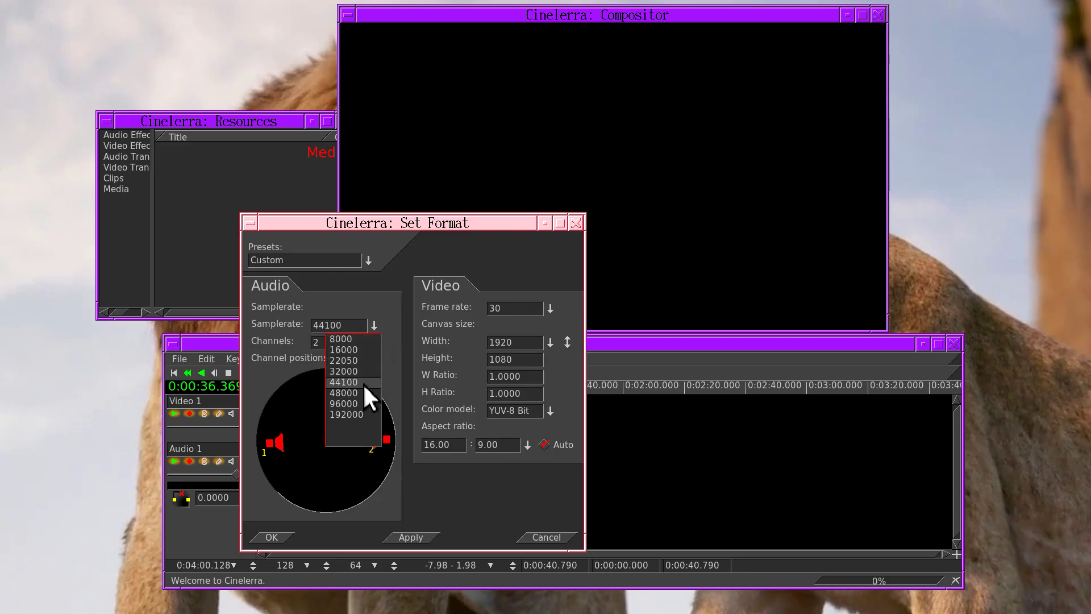
pyautogui.click(361, 387)
pyautogui.click(543, 341)
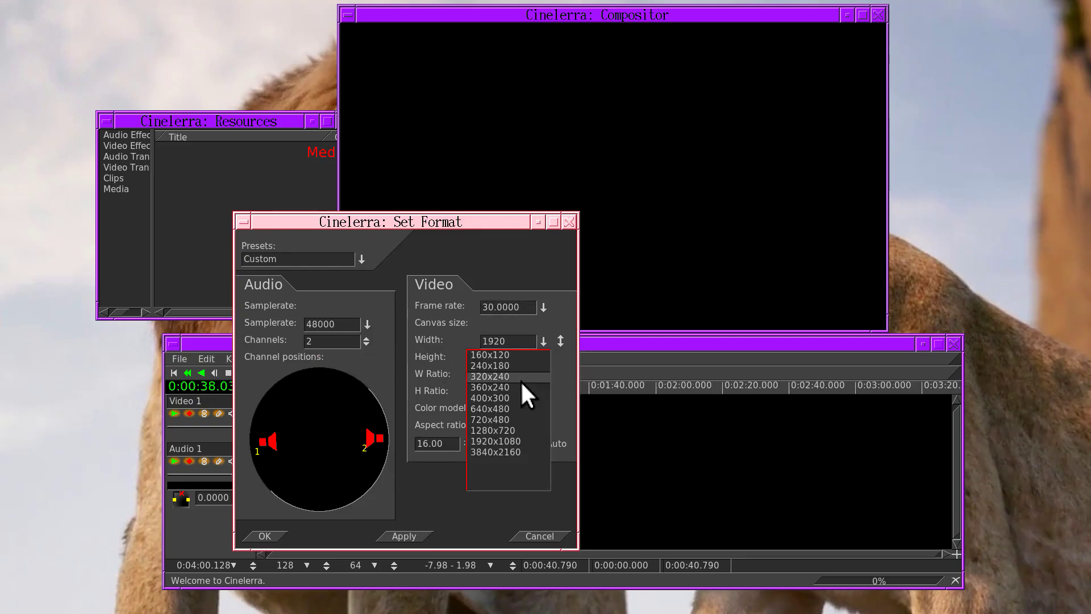
pyautogui.click(503, 408)
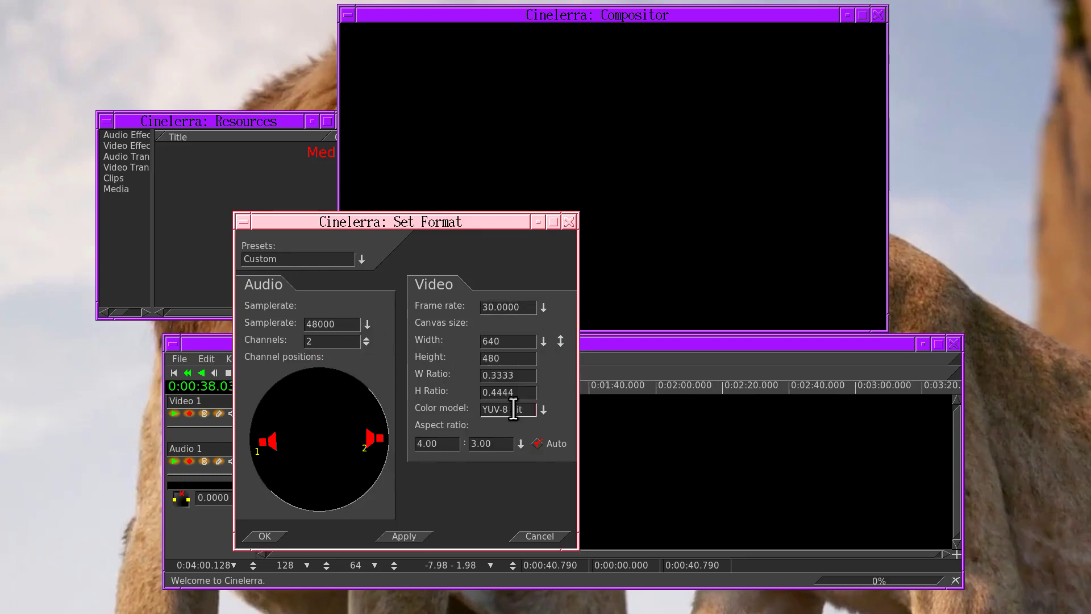
pyautogui.click(265, 535)
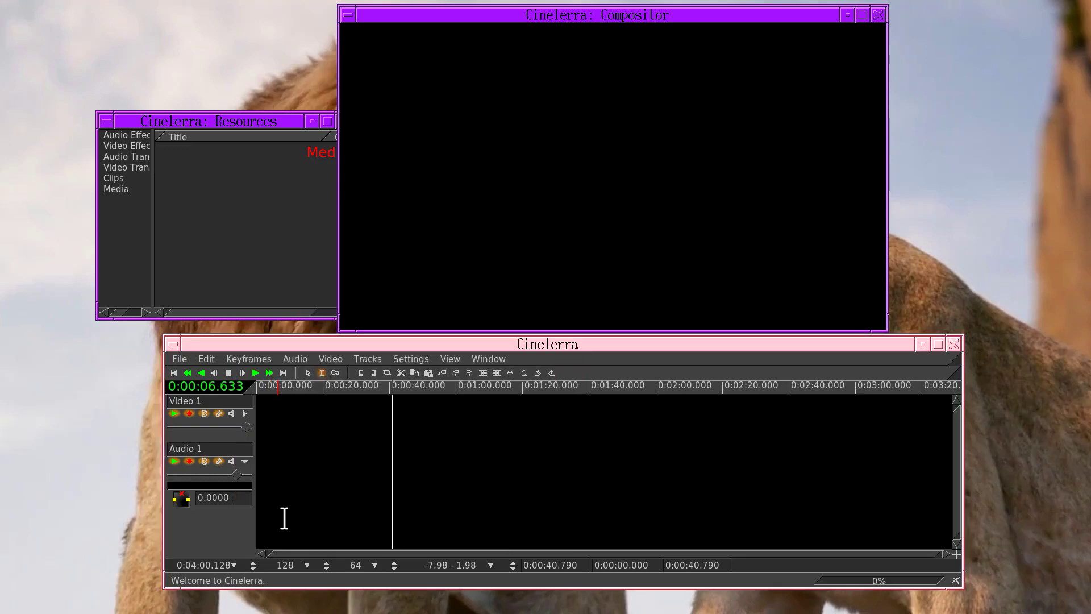
# Step: Attach a Background effect to Video 1 over a range starting at 0:00:30.033
pyautogui.moveTo(656, 405); pyautogui.dragTo(924, 407)
pyautogui.rightClick(694, 409)
pyautogui.click(696, 415)
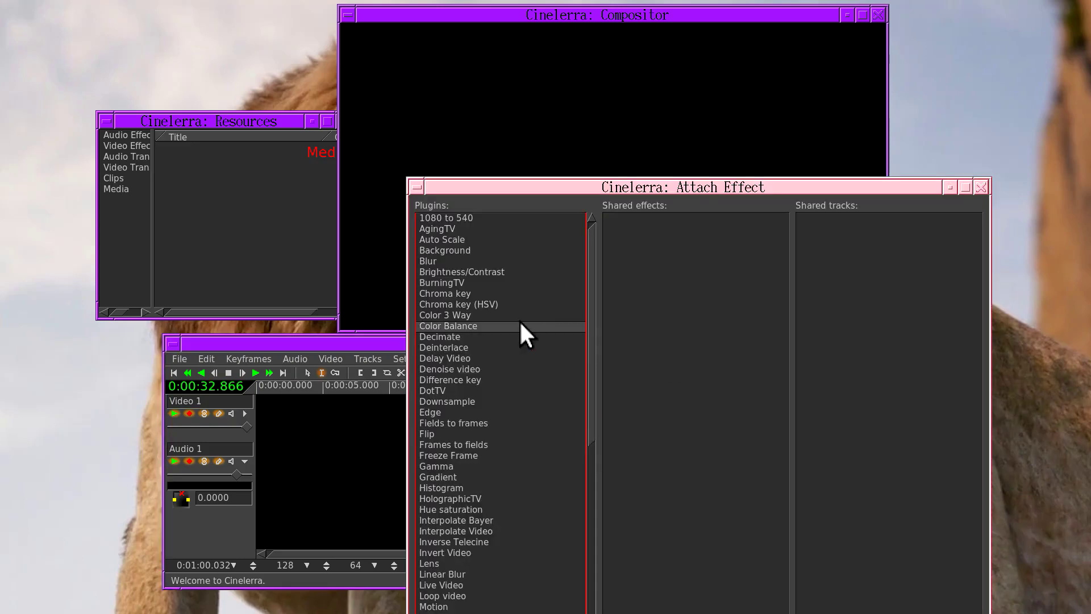
pyautogui.doubleClick(476, 250)
# Step: Try different background colour shades and hues in the Background effect window
pyautogui.click(893, 448)
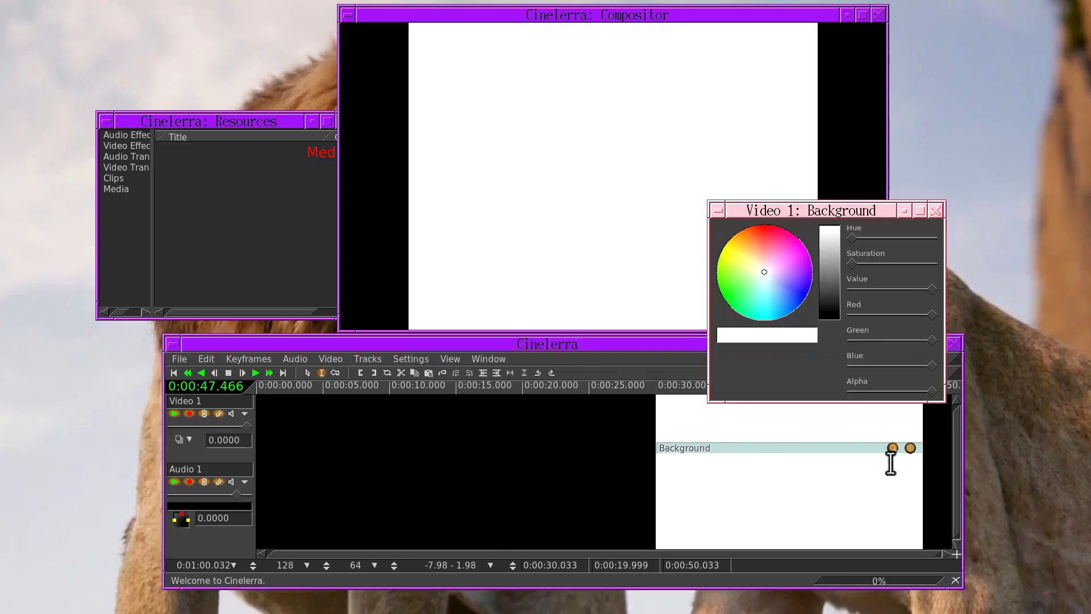
pyautogui.moveTo(821, 243); pyautogui.dragTo(829, 189)
pyautogui.moveTo(763, 269)
pyautogui.mouseDown()
pyautogui.moveTo(772, 208)
pyautogui.moveTo(762, 273)
pyautogui.mouseUp()
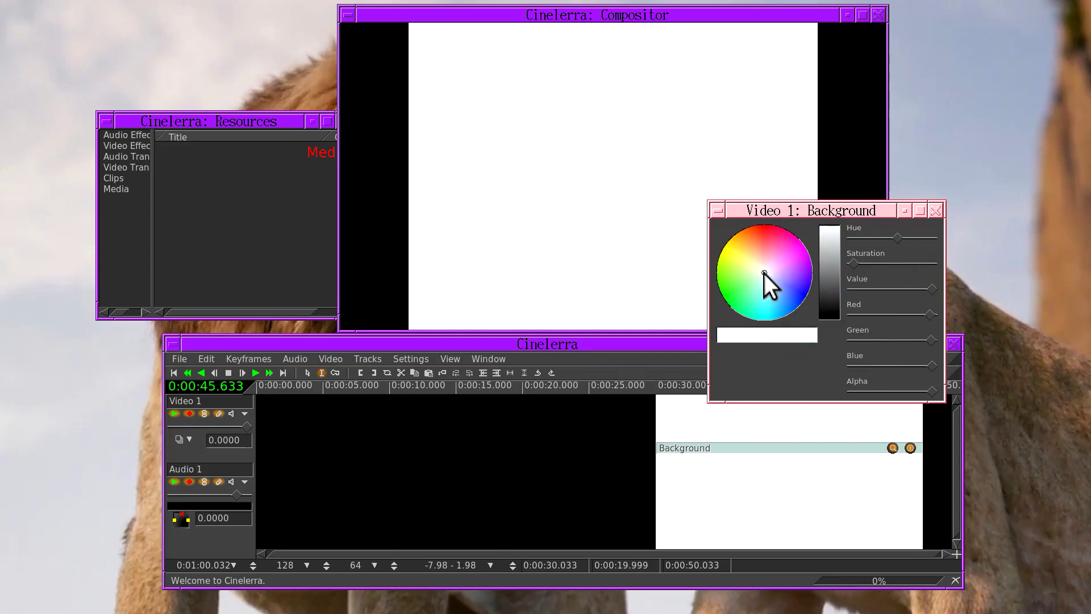
pyautogui.click(935, 210)
pyautogui.rightClick(706, 464)
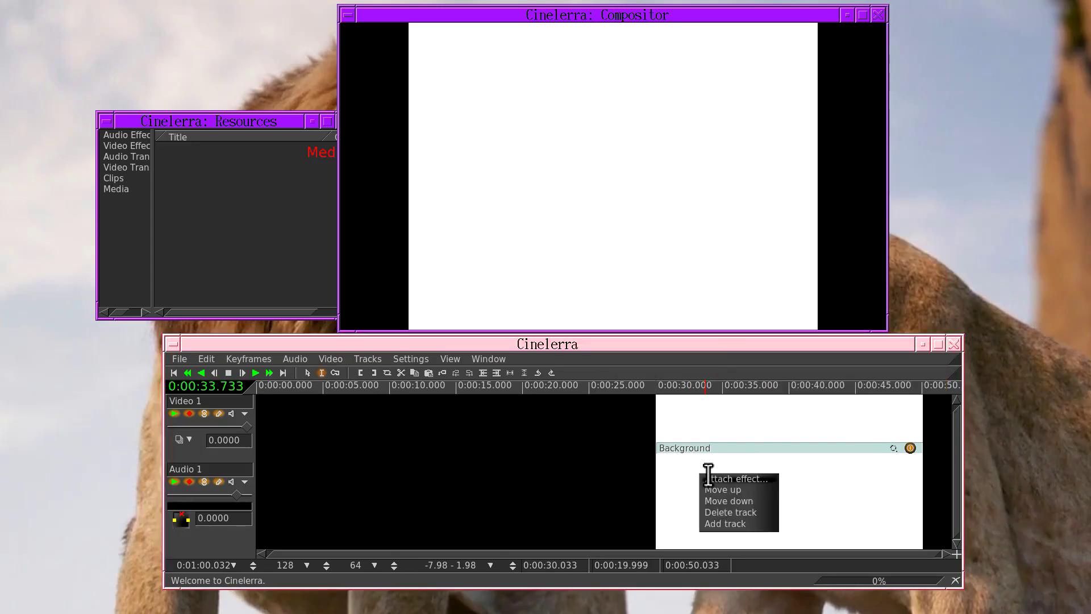
pyautogui.click(717, 470)
pyautogui.doubleClick(506, 564)
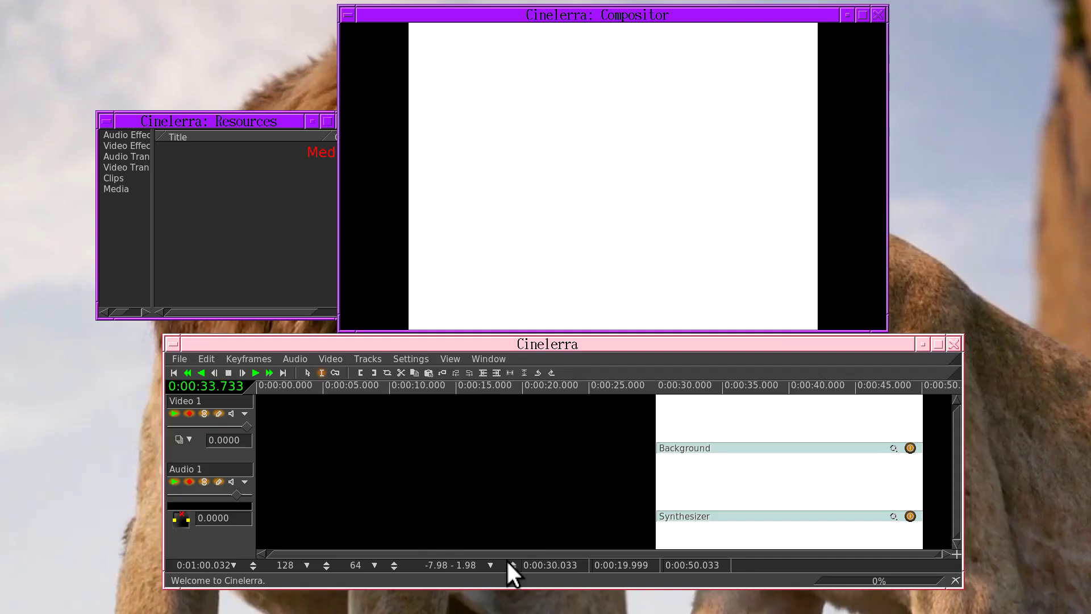
pyautogui.click(891, 514)
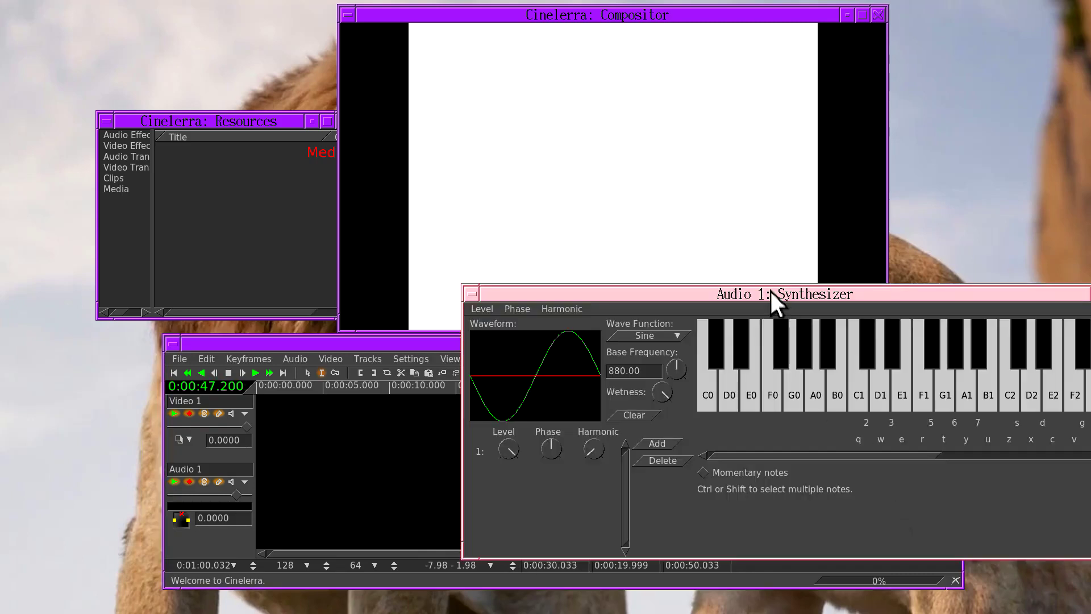
pyautogui.moveTo(771, 293); pyautogui.dragTo(585, 278)
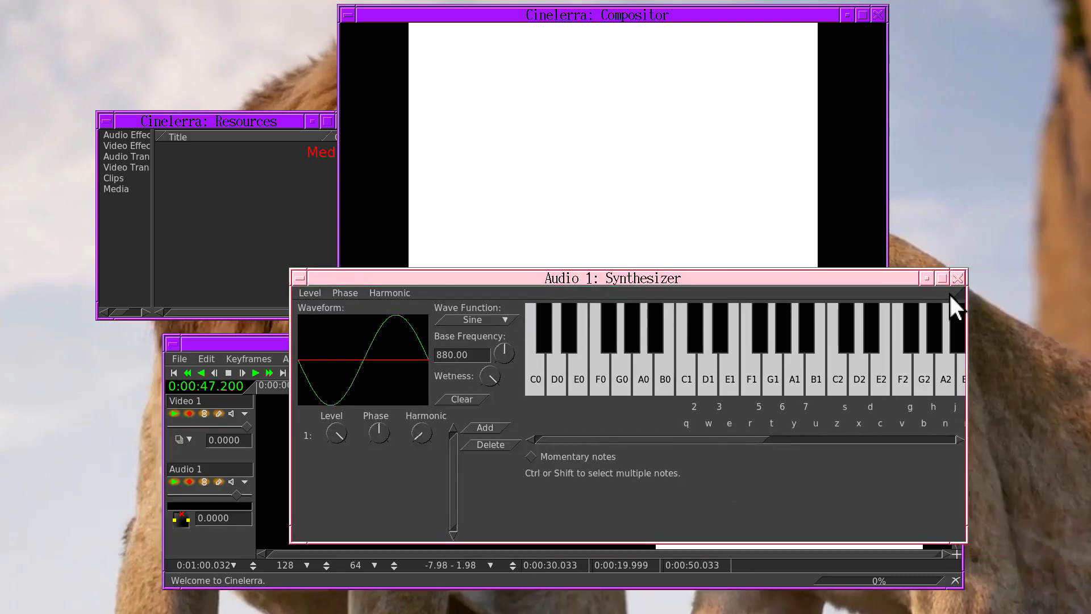
pyautogui.click(957, 277)
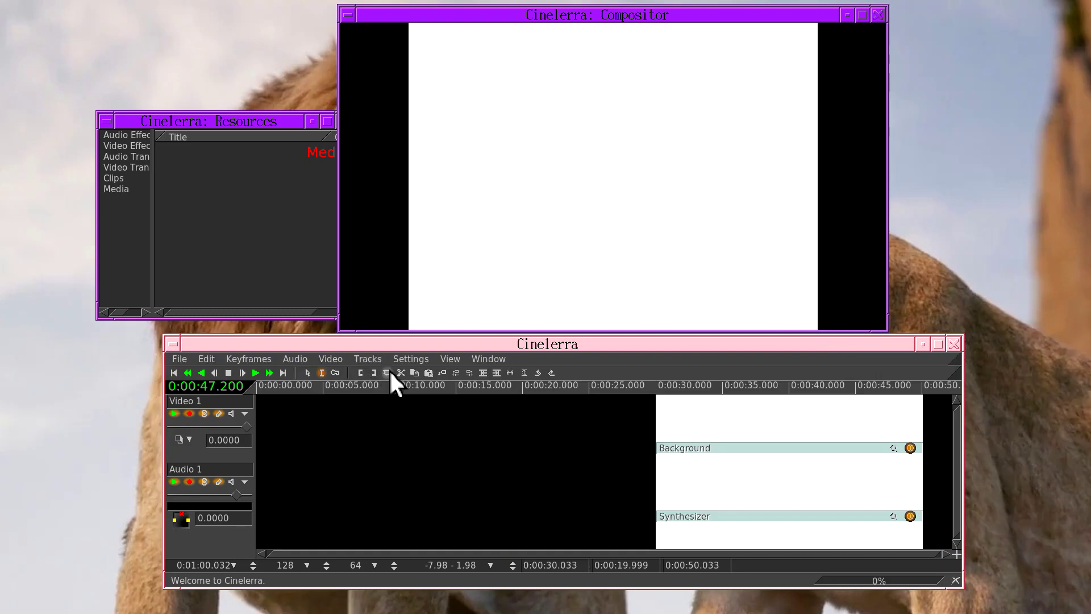
# Step: Return to the project start and set the render output path to /tmp/x.mov
pyautogui.click(174, 372)
pyautogui.hotkey('shift', 'r')
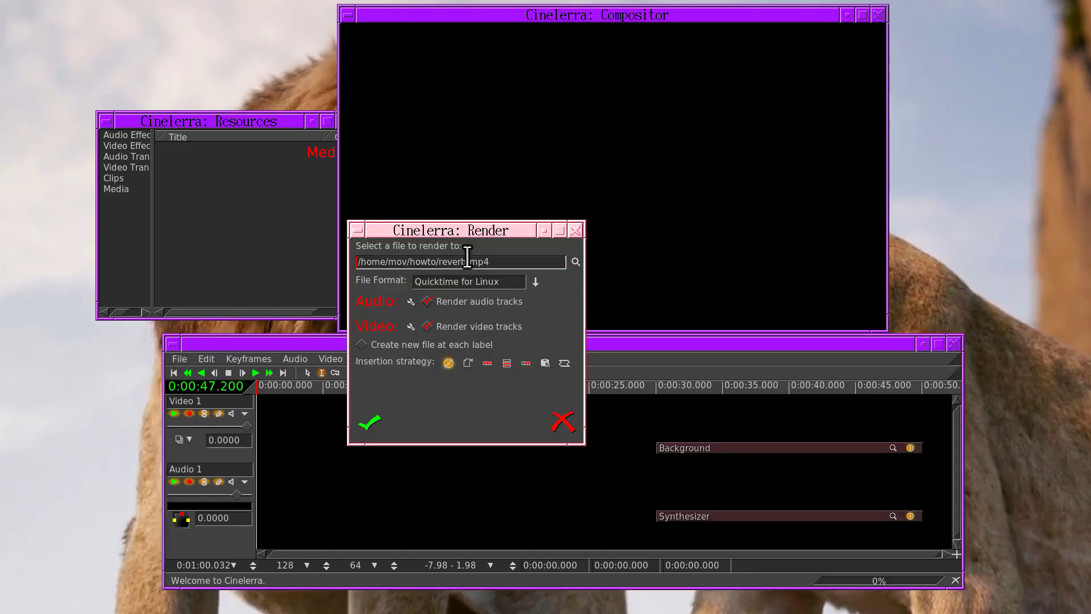
pyautogui.moveTo(513, 260); pyautogui.dragTo(499, 227)
pyautogui.write('/tmp/')
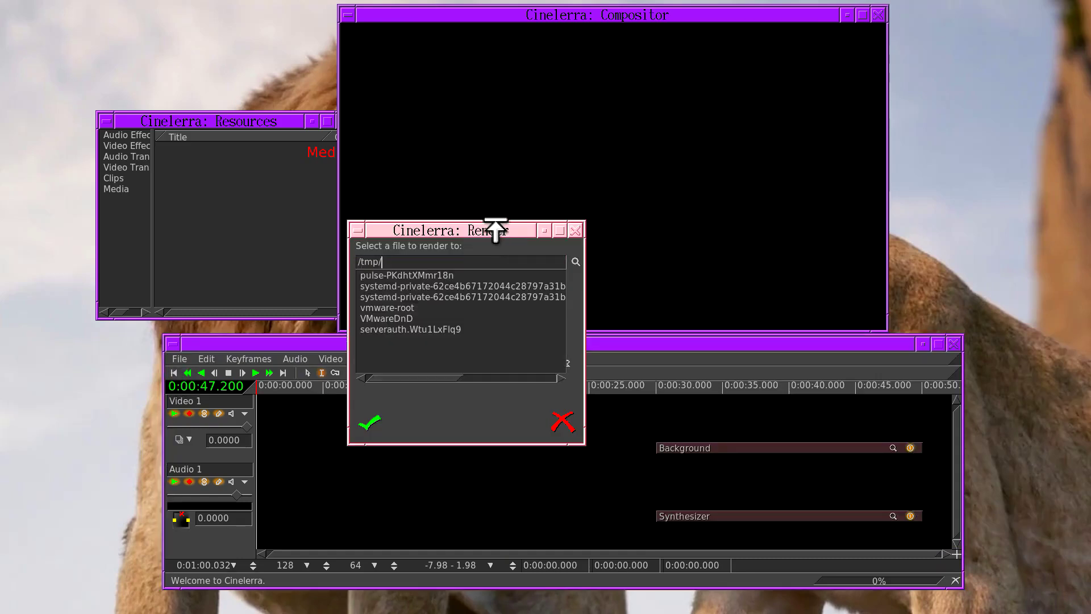
pyautogui.write('x.jpg')
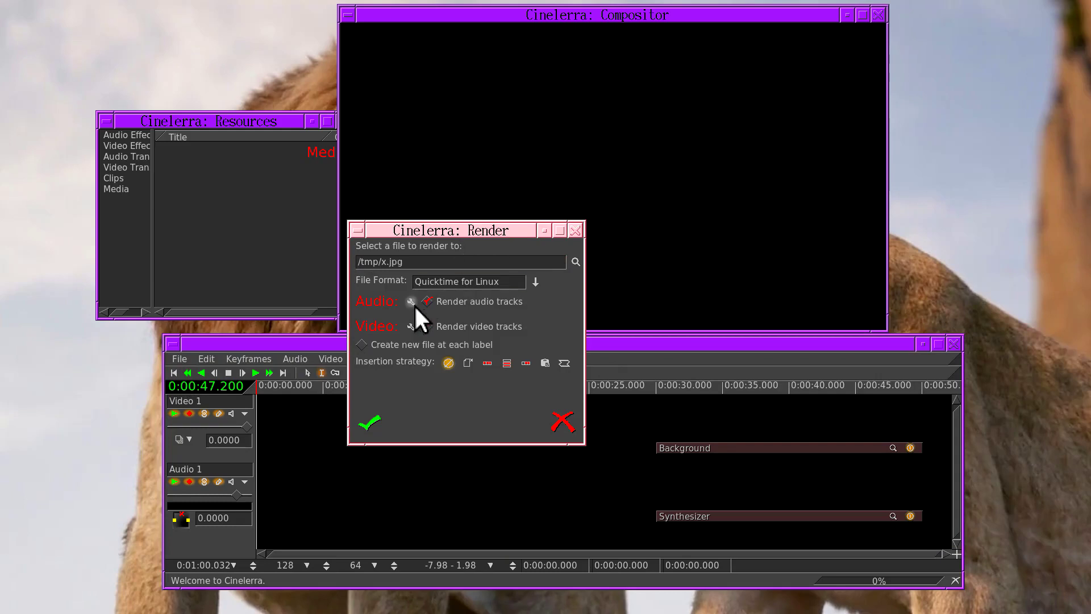
# Step: Set the render video compression to JPEG Photo
pyautogui.click(407, 326)
pyautogui.click(591, 370)
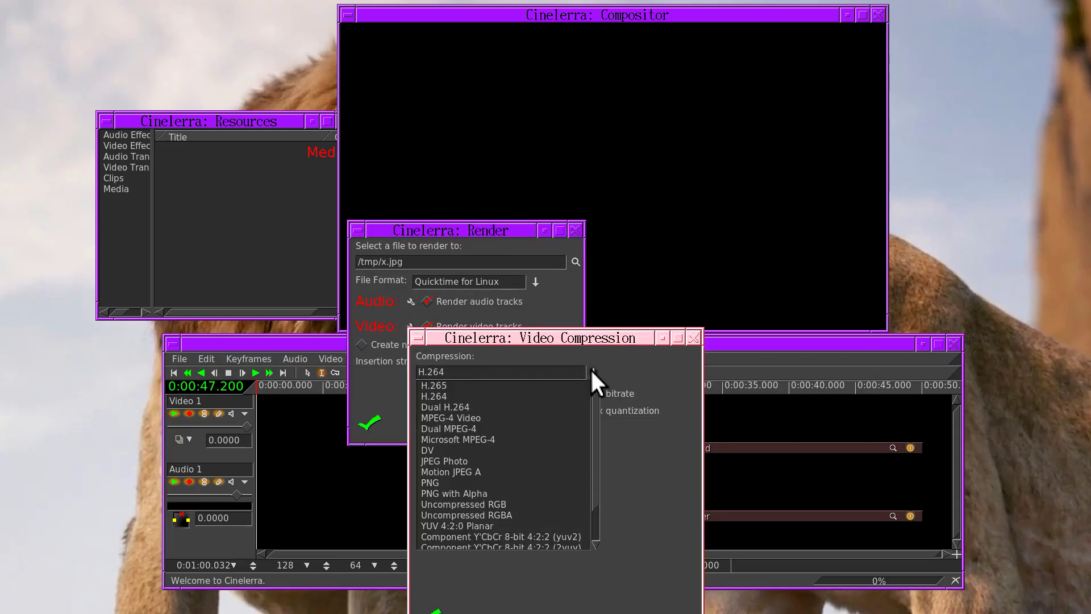
pyautogui.click(513, 460)
pyautogui.click(436, 609)
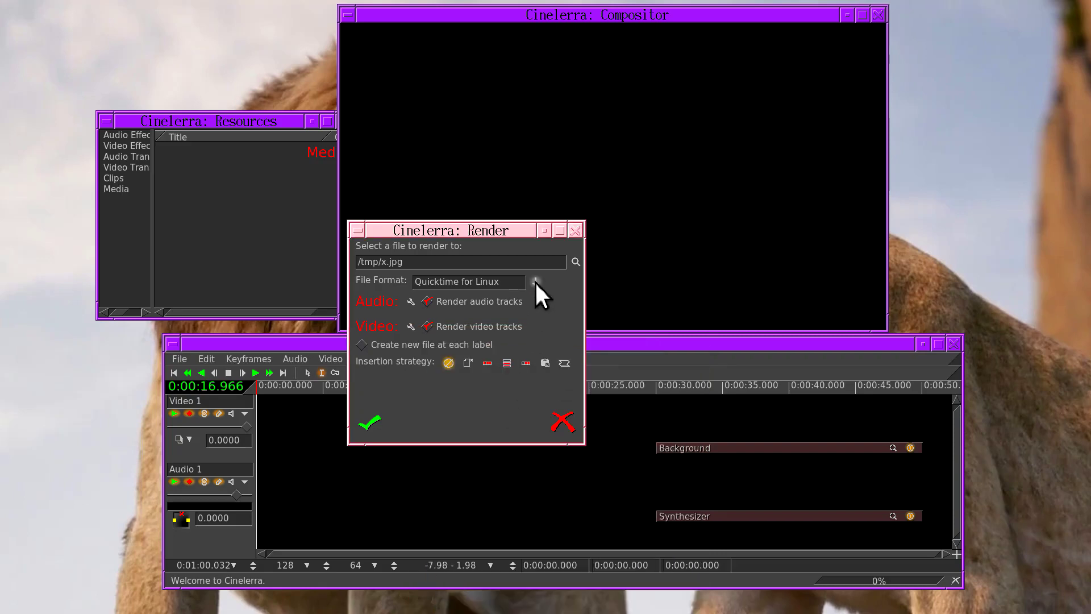
# Step: Set the audio compression to Twos complement and start the render
pyautogui.click(411, 301)
pyautogui.click(594, 347)
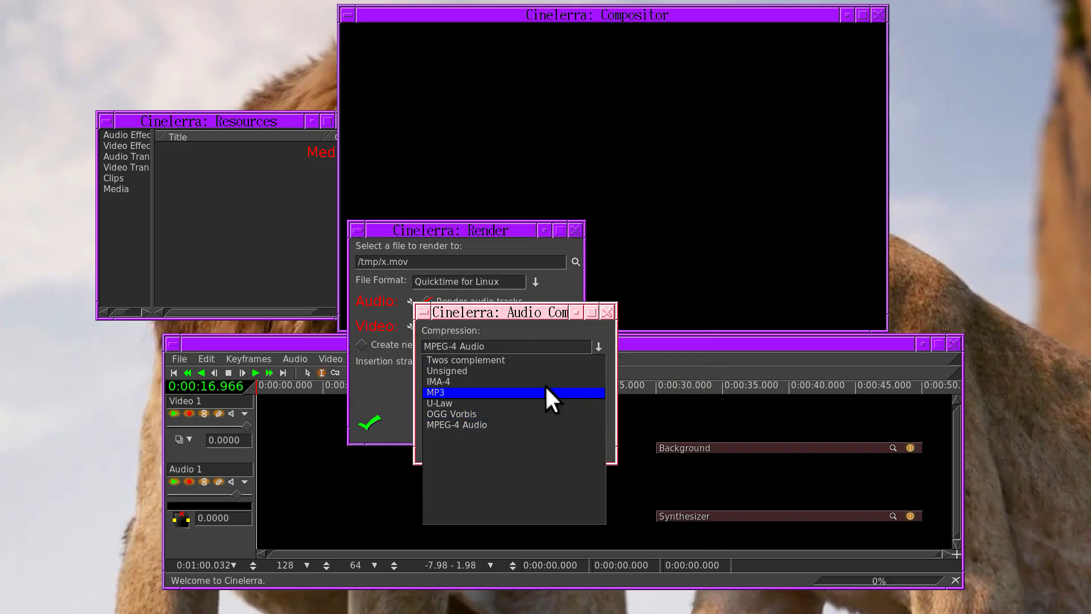
pyautogui.click(554, 359)
pyautogui.click(435, 440)
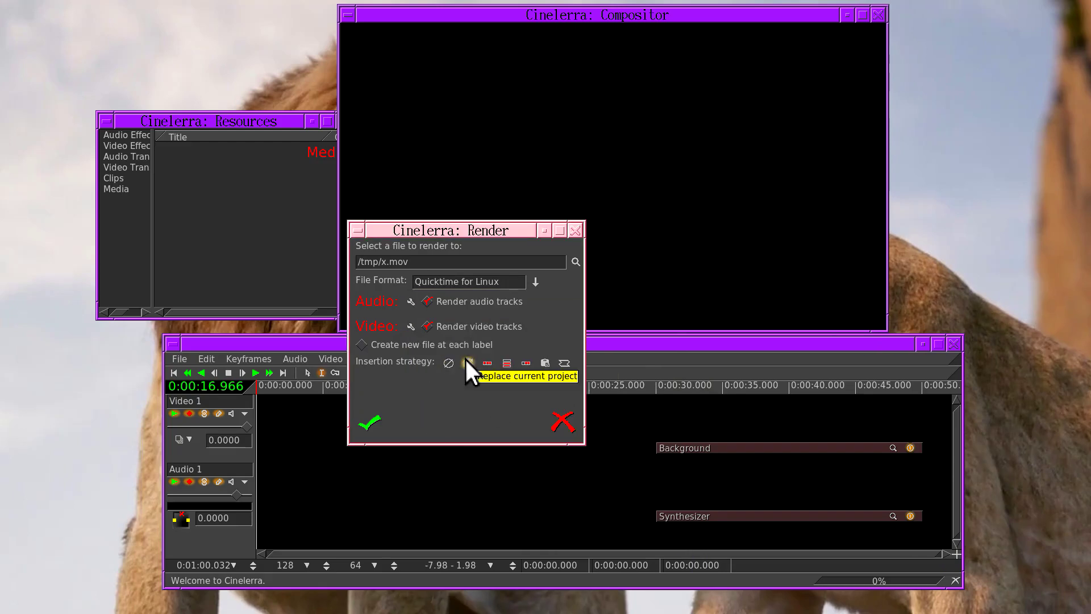
pyautogui.click(369, 425)
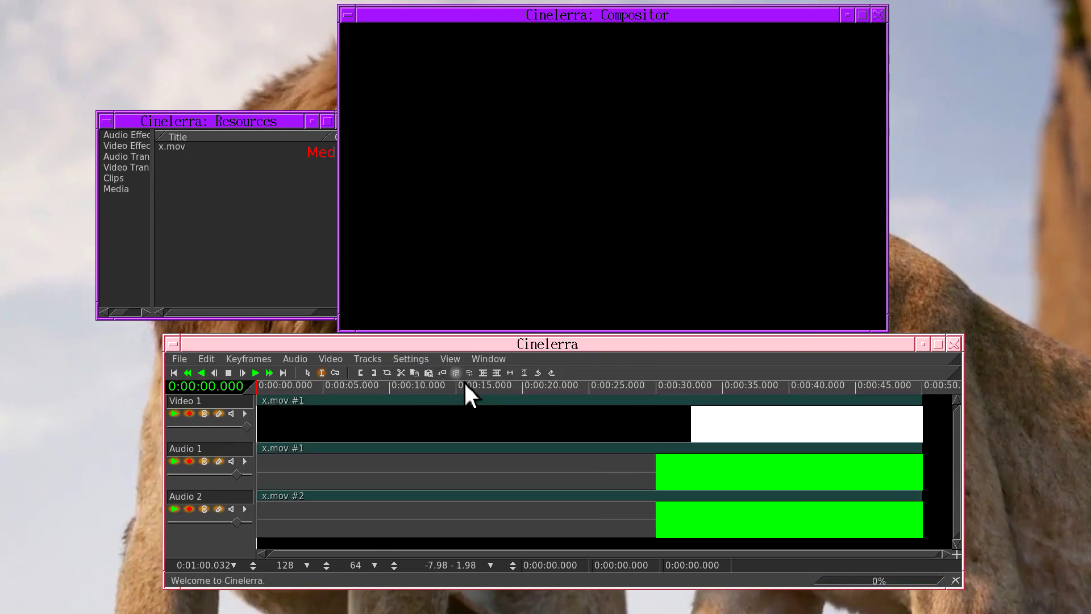
# Step: Scrub around 0:00:29.5 to compare where the white picture and tone begin
pyautogui.click(664, 402)
pyautogui.click(648, 385)
pyautogui.moveTo(648, 384); pyautogui.dragTo(411, 362)
# Step: Show playback Preferences beside the timeline and shrink the compositor view
pyautogui.click(411, 358)
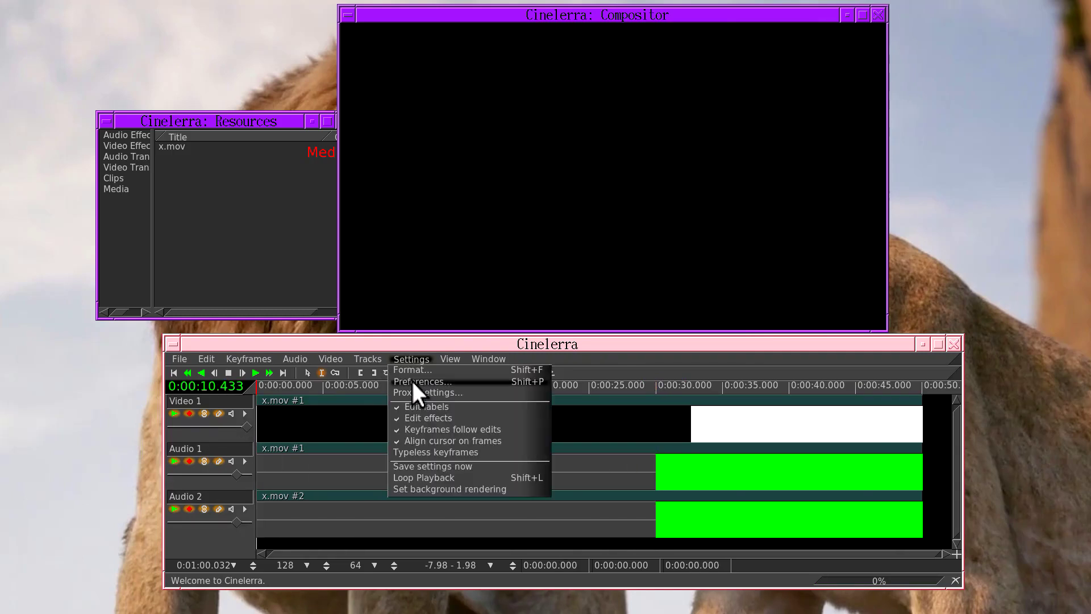
pyautogui.click(411, 380)
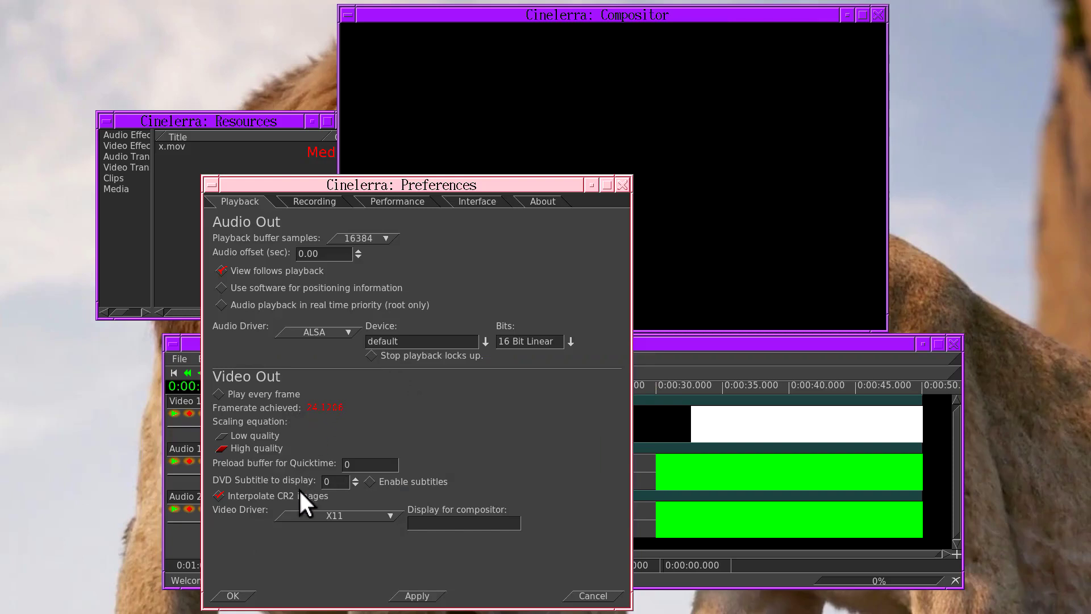
pyautogui.moveTo(372, 473); pyautogui.dragTo(684, 419)
pyautogui.rightClick(498, 312)
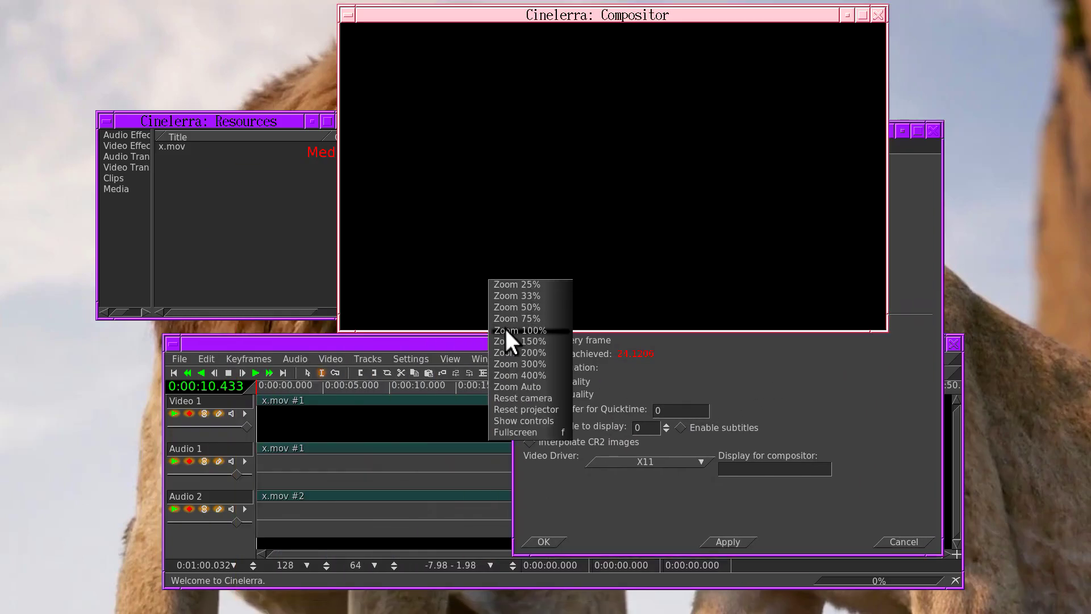
pyautogui.click(503, 330)
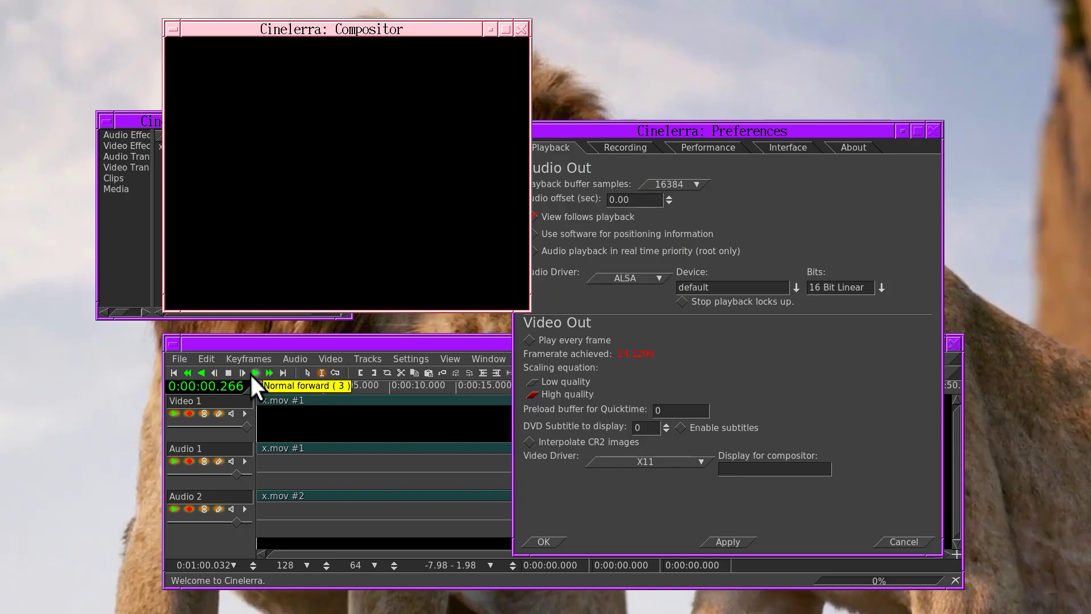
# Step: Play the clip to judge sync, then stop and place the insertion point near 0:00:27.2
pyautogui.click(252, 374)
pyautogui.click(565, 331)
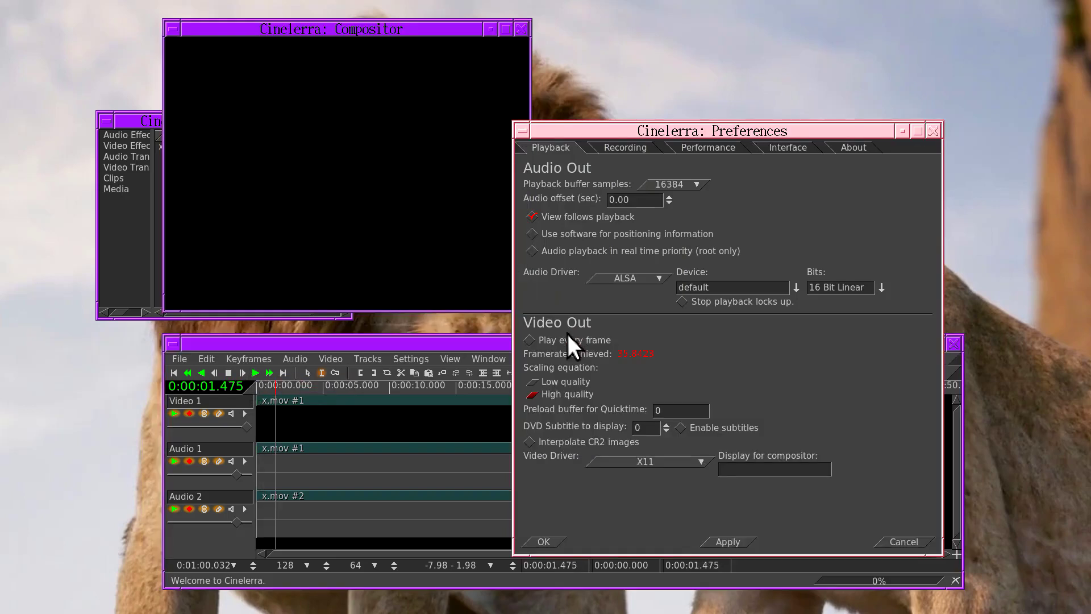
pyautogui.click(228, 373)
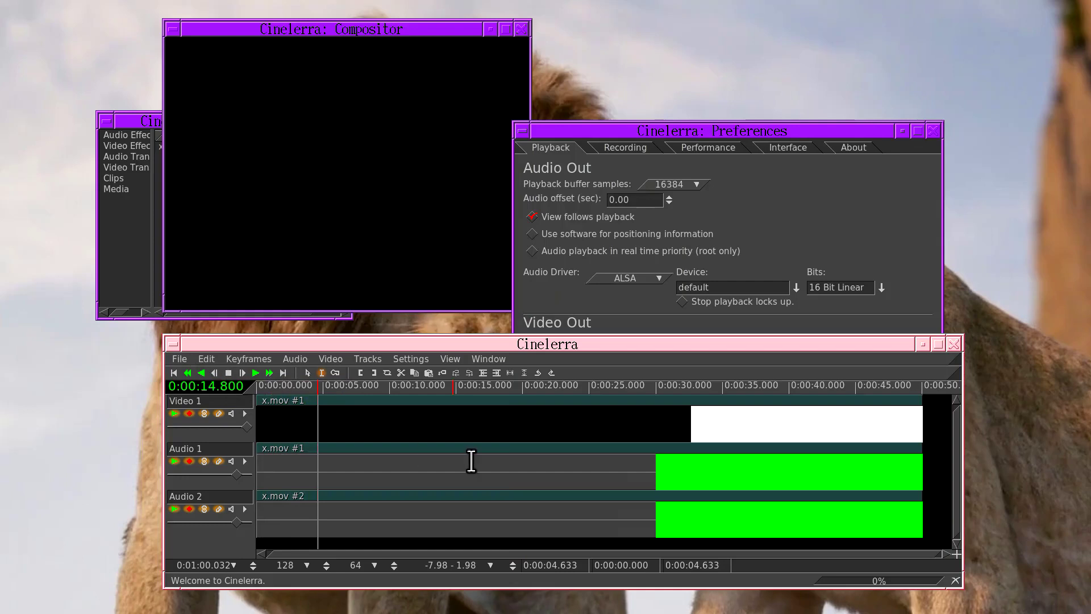
pyautogui.click(619, 441)
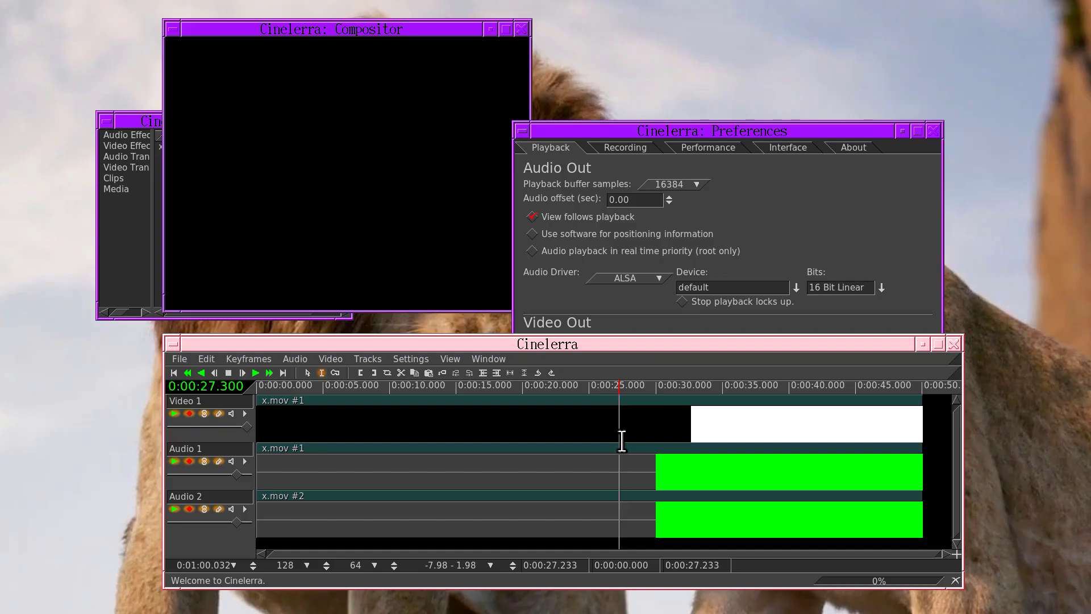
# Step: Raise the Audio offset to 0.40 seconds and replay from about 0:00:25.8
pyautogui.click(413, 357)
pyautogui.click(425, 380)
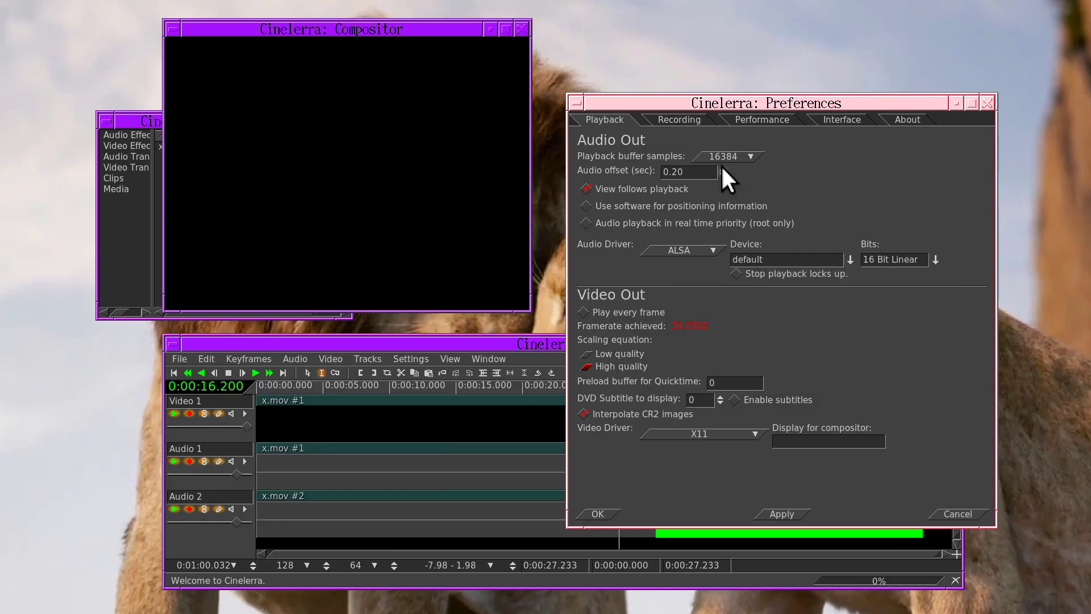
pyautogui.scroll(4, 720, 165)
pyautogui.click(598, 516)
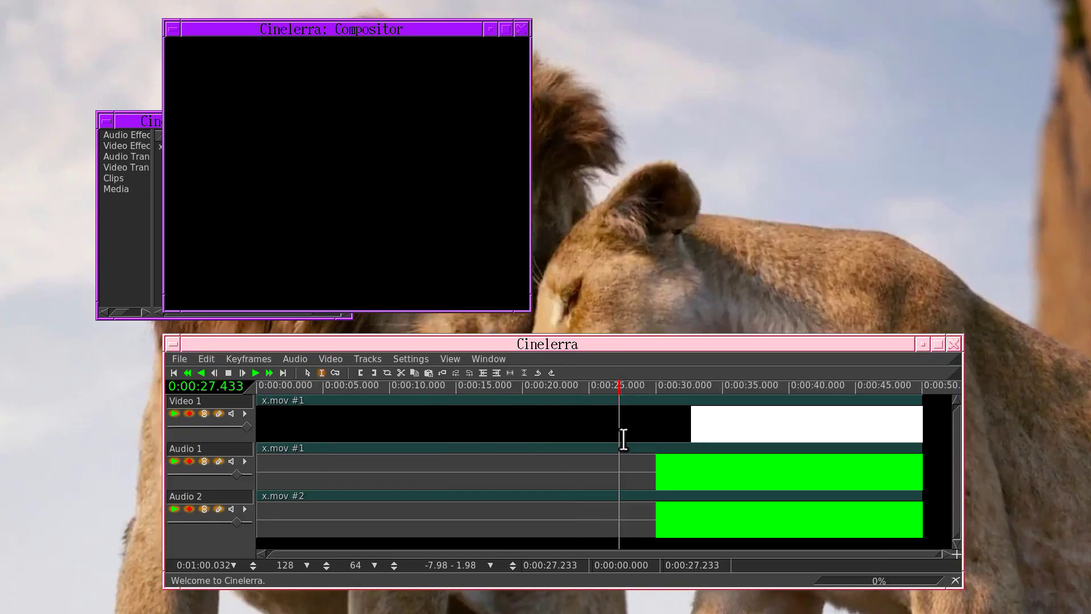
pyautogui.click(601, 423)
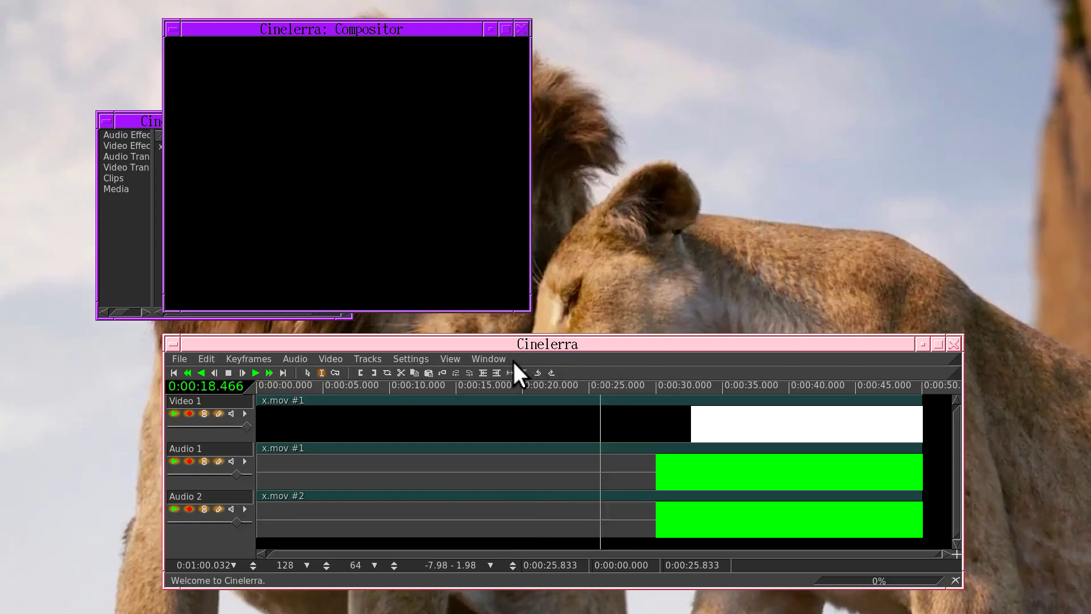
pyautogui.click(254, 372)
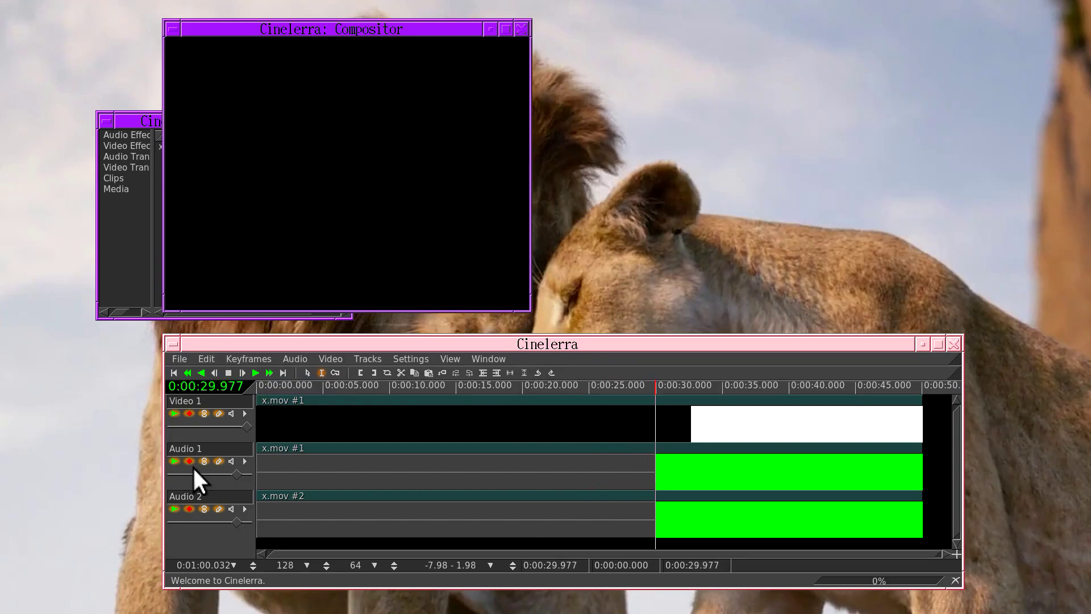
# Step: Step the Audio 1 nudge through negative values, replaying the cut from about 28.6 s
pyautogui.click(228, 372)
pyautogui.click(245, 461)
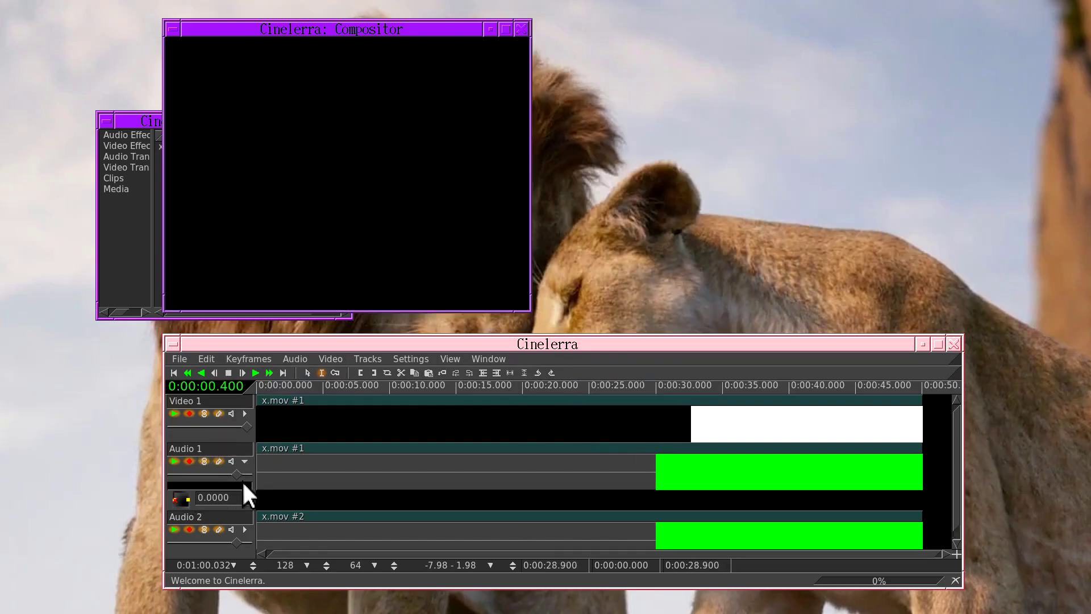
pyautogui.click(245, 529)
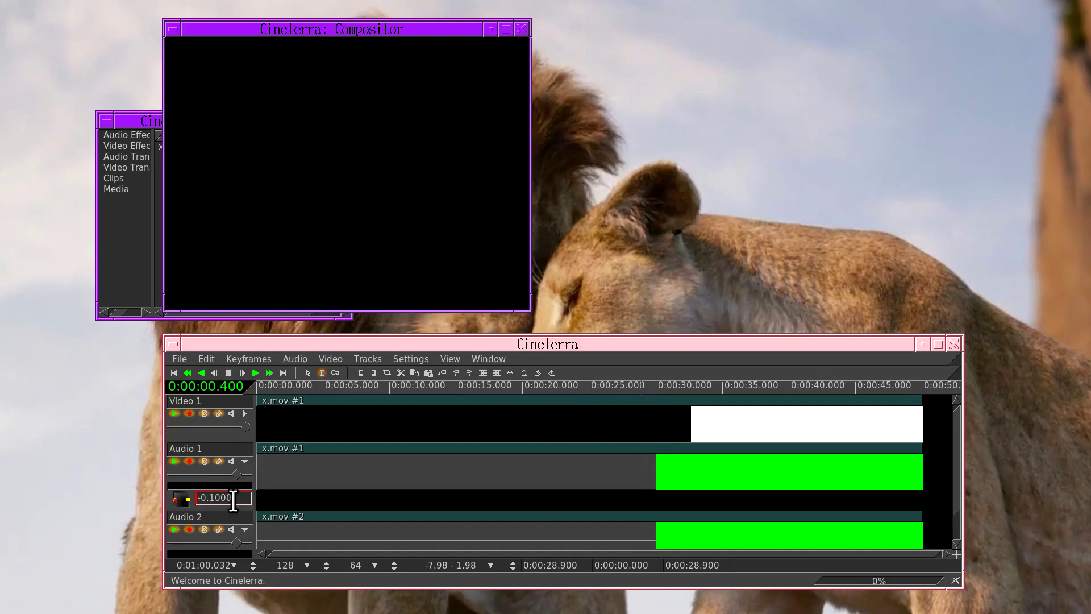
pyautogui.scroll(-2, 233, 498)
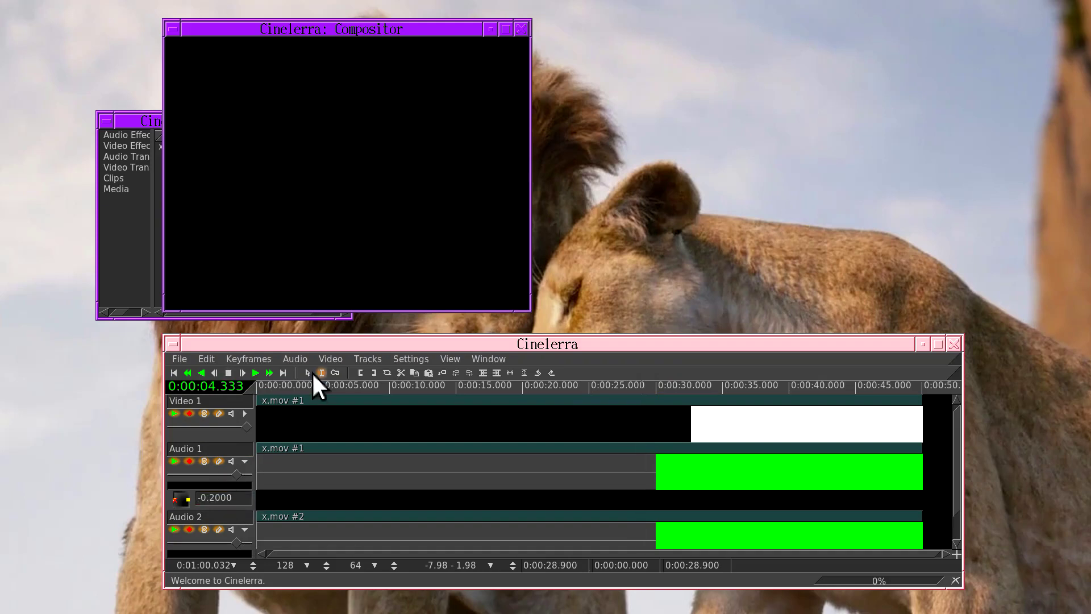
pyautogui.click(255, 373)
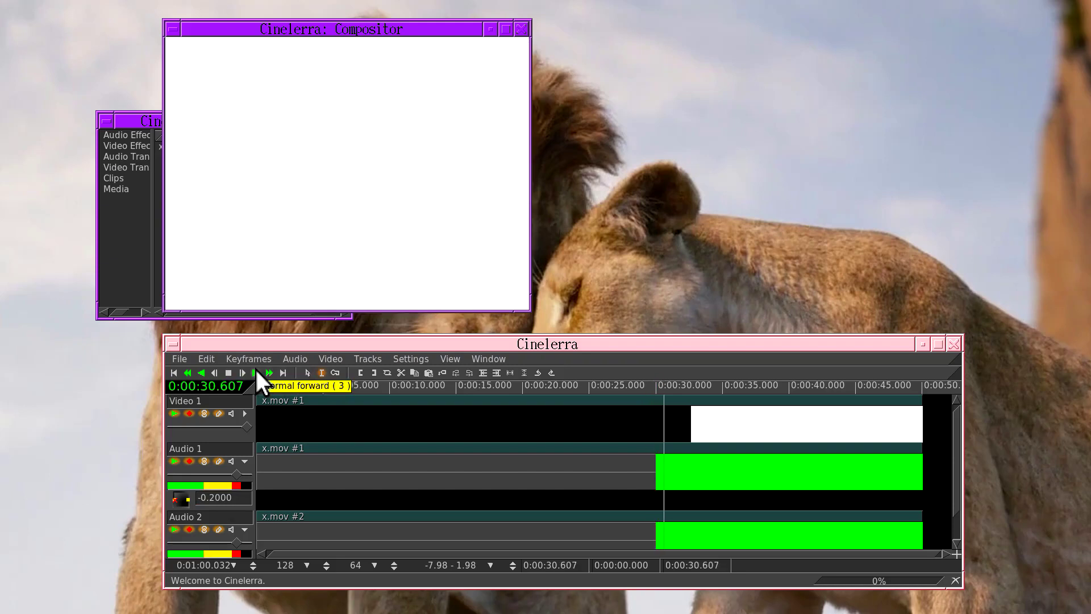
pyautogui.click(255, 373)
pyautogui.scroll(-1, 227, 499)
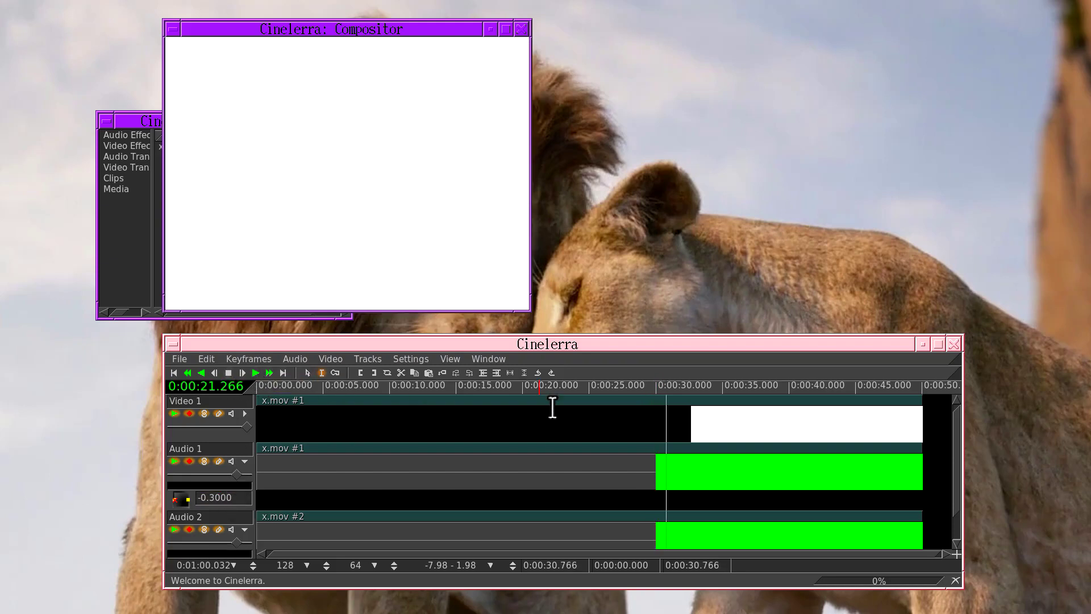
pyautogui.click(637, 430)
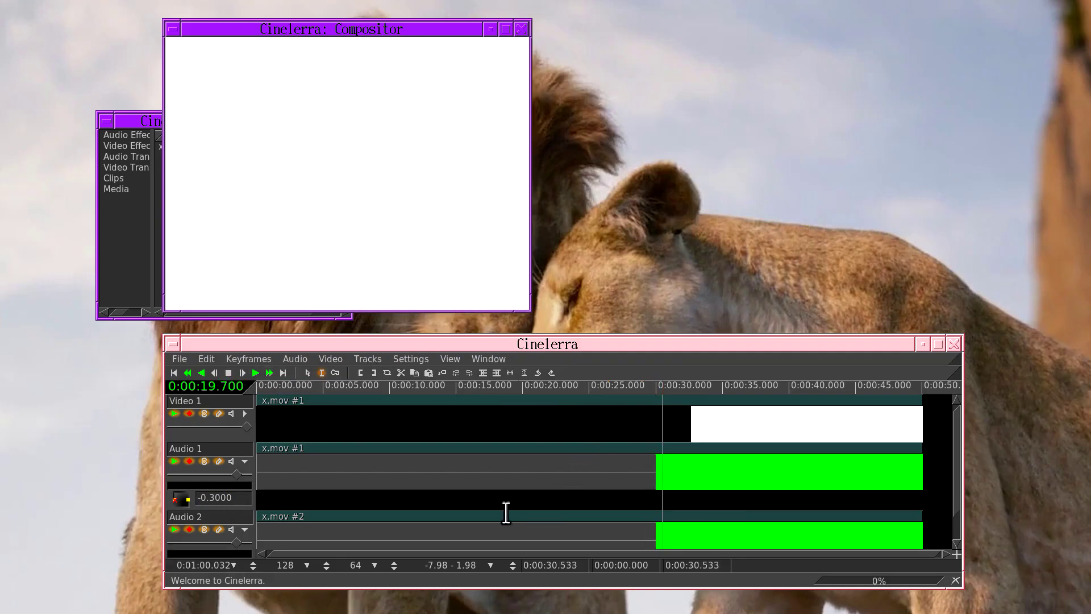
pyautogui.scroll(-1, 239, 499)
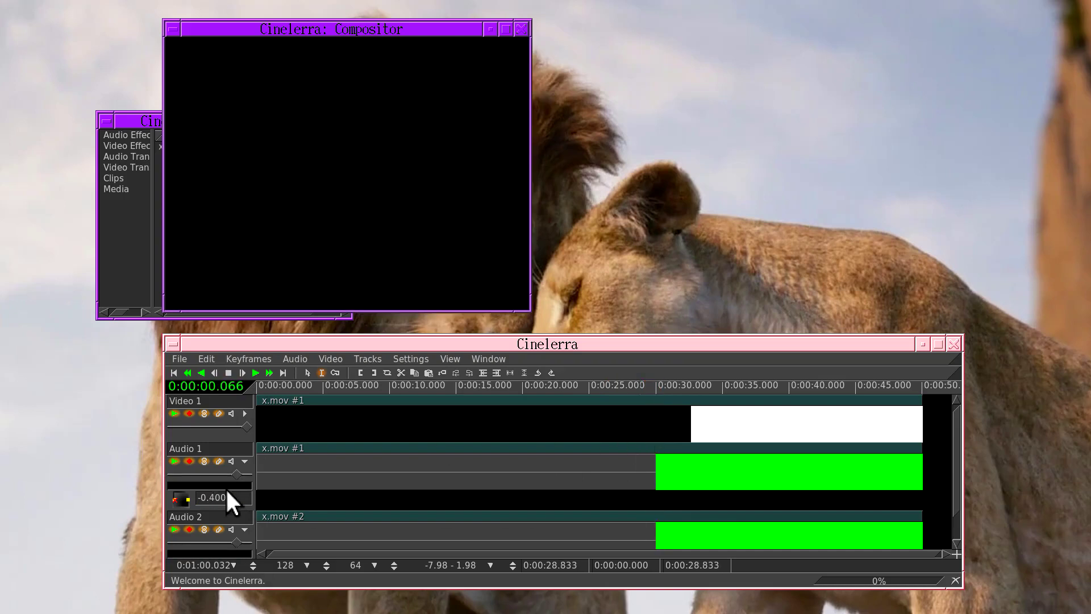
pyautogui.scroll(2, 230, 497)
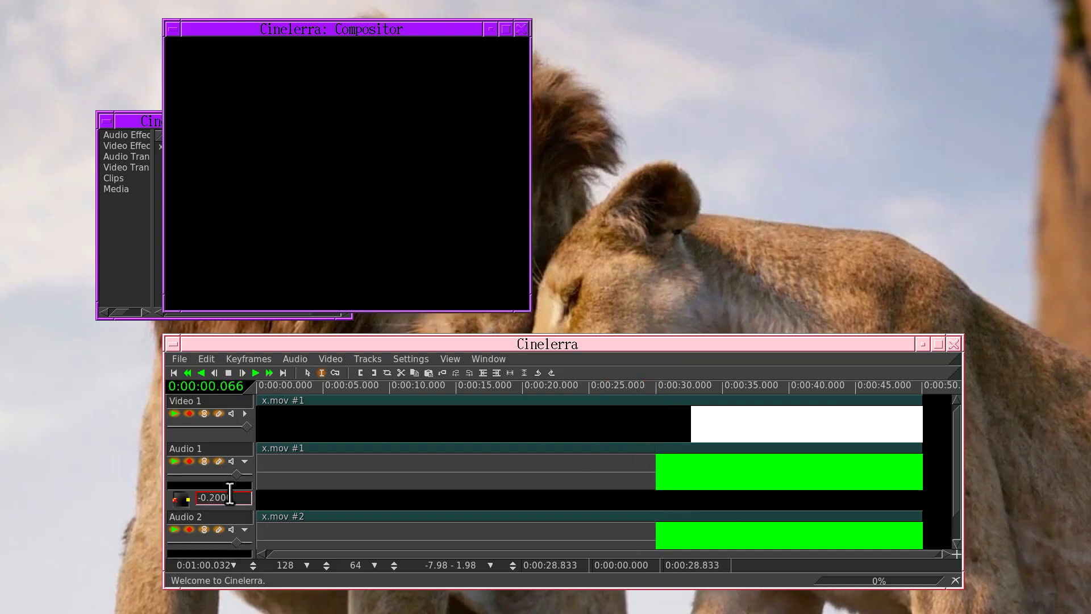
pyautogui.click(255, 372)
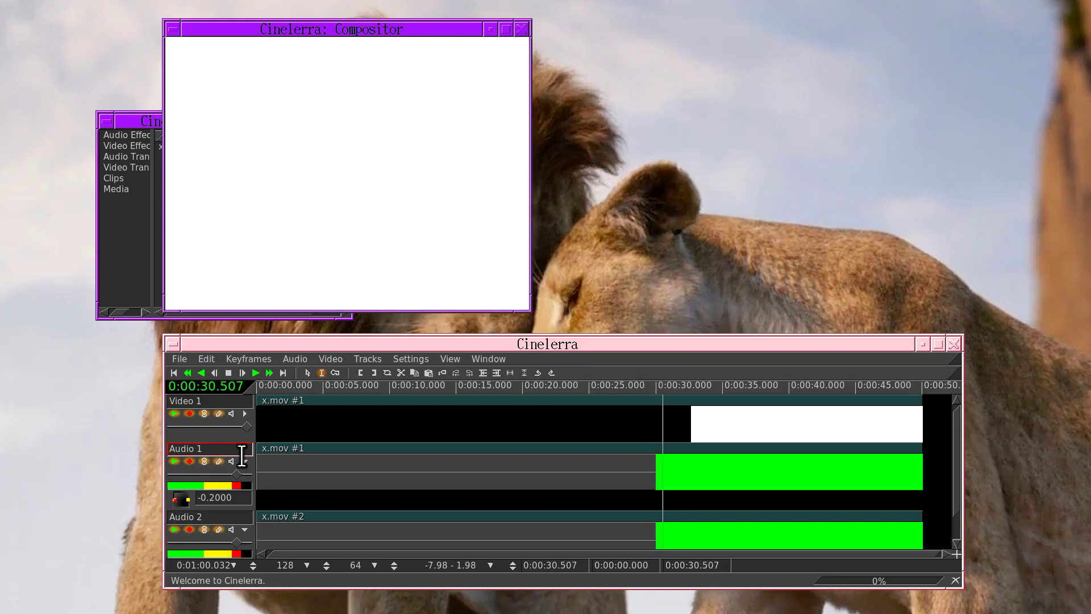
# Step: Settle the nudge at -0.2000, replaying from 29.167 s and 28.700 s
pyautogui.scroll(1, 233, 499)
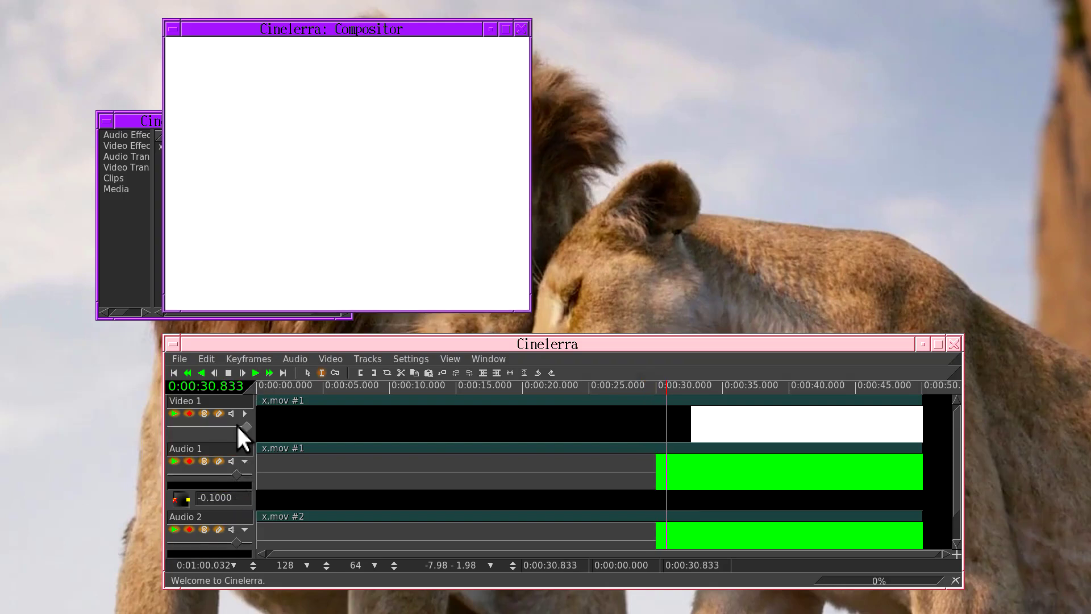
pyautogui.click(643, 458)
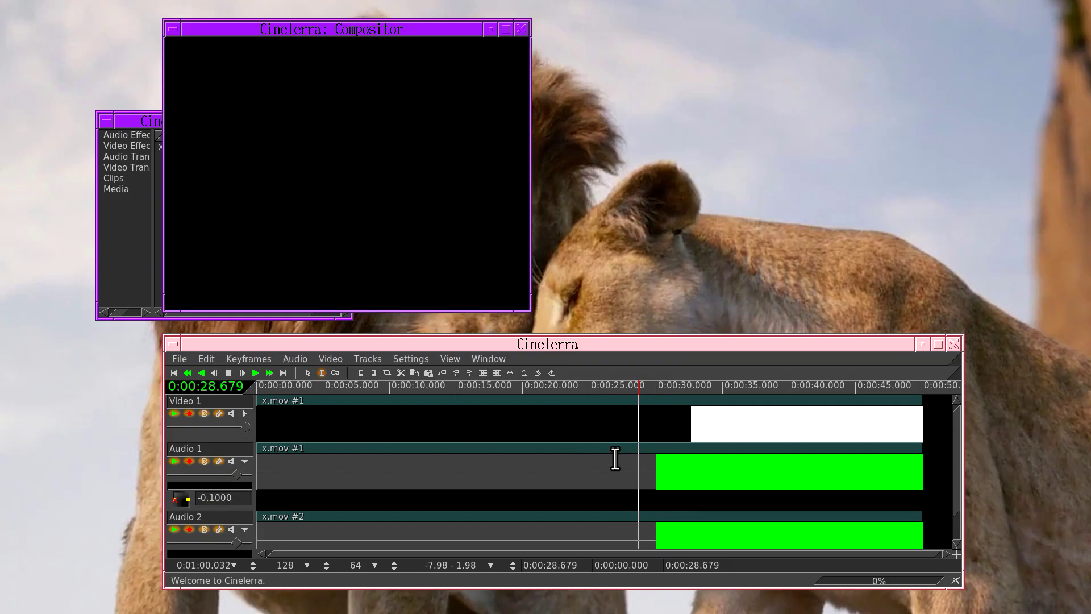
pyautogui.press('space')
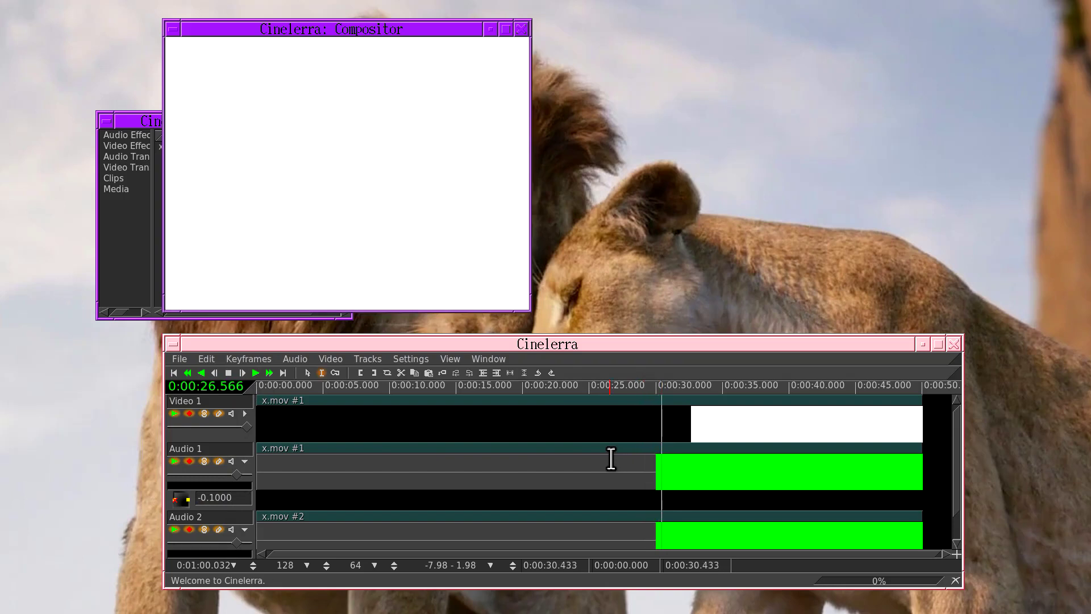
pyautogui.scroll(-1, 240, 497)
pyautogui.click(640, 453)
pyautogui.press('space')
pyautogui.click(636, 455)
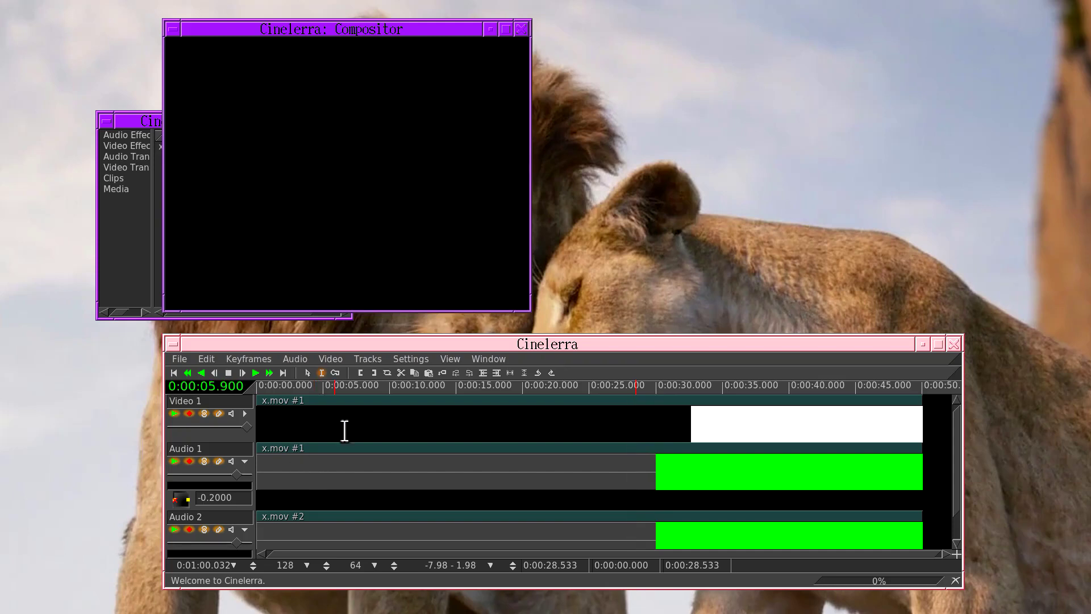
# Step: Lower the playback Audio offset from 0.40 to 0.20 seconds
pyautogui.click(412, 360)
pyautogui.click(417, 379)
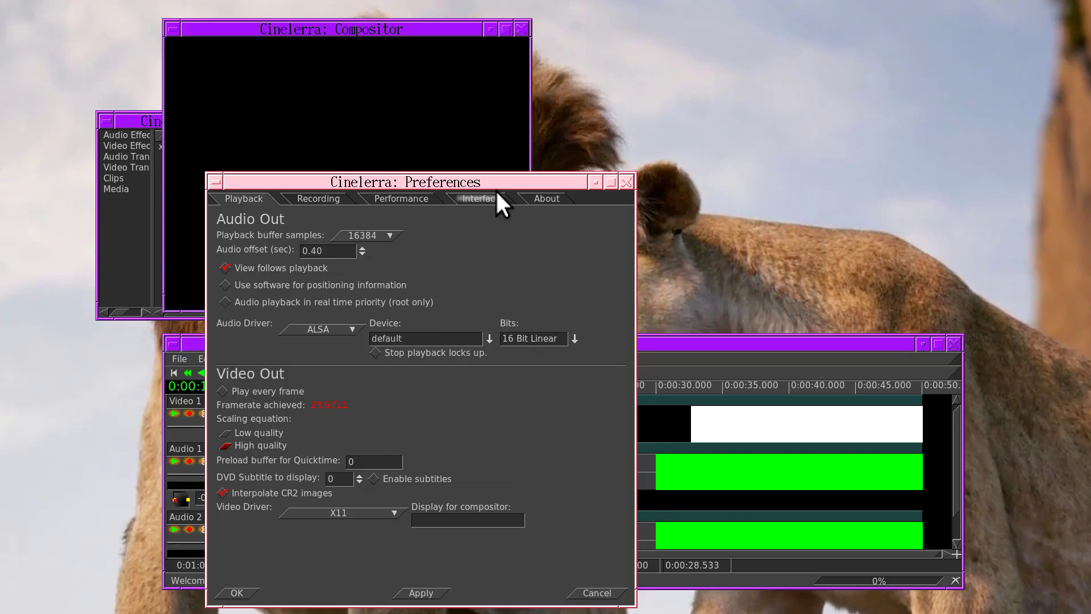
pyautogui.moveTo(499, 185); pyautogui.dragTo(730, 154)
pyautogui.click(593, 225)
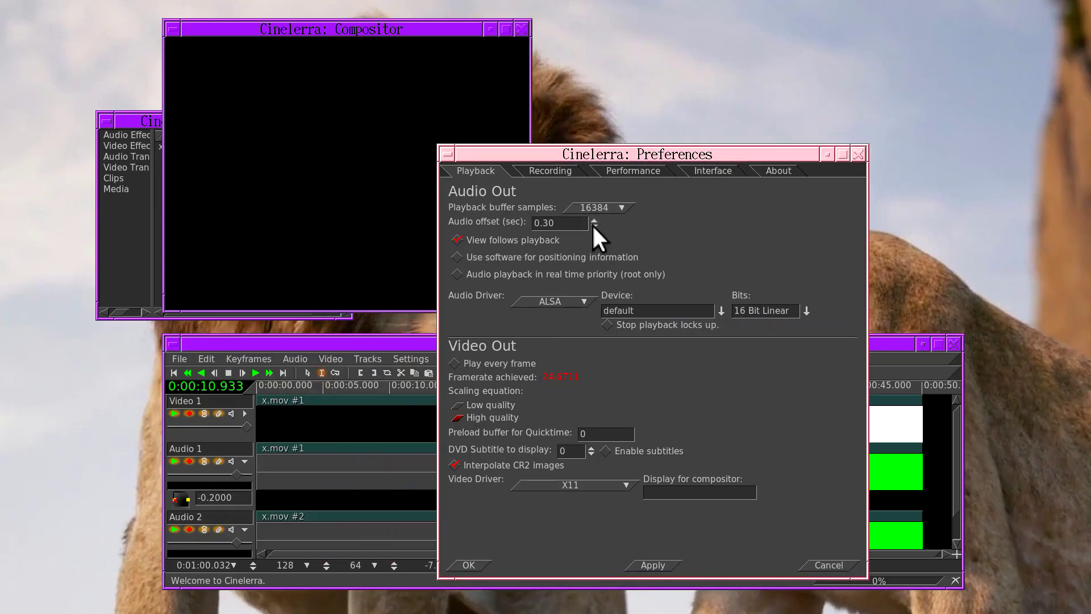
pyautogui.click(463, 567)
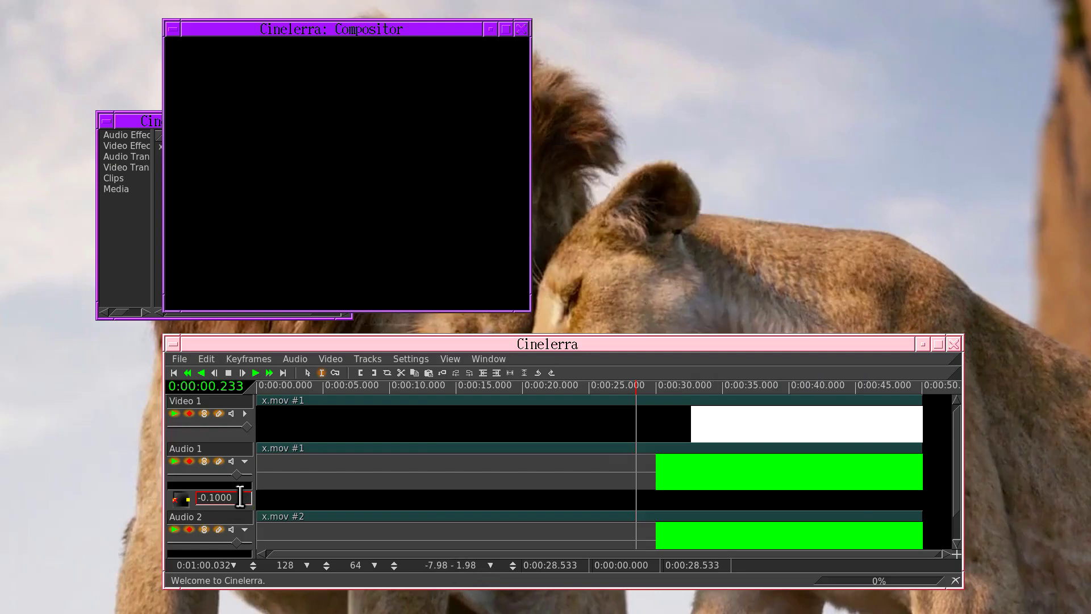
# Step: Reset the Audio 1 nudge to 0.0000 and replay x.mov from 27.166 s past the cut
pyautogui.scroll(2, 238, 496)
pyautogui.click(620, 468)
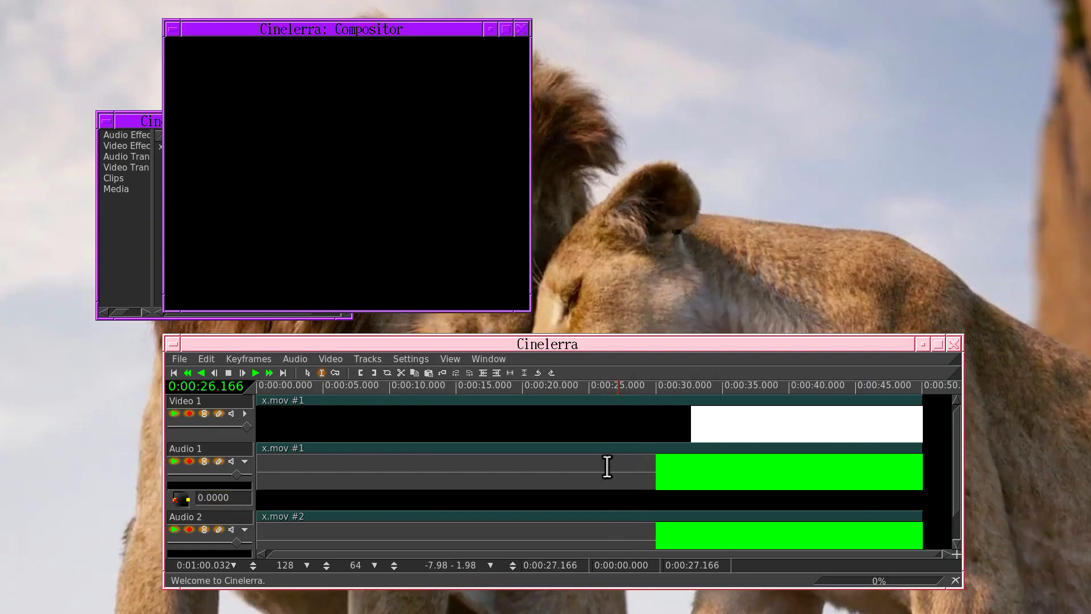
pyautogui.press('space')
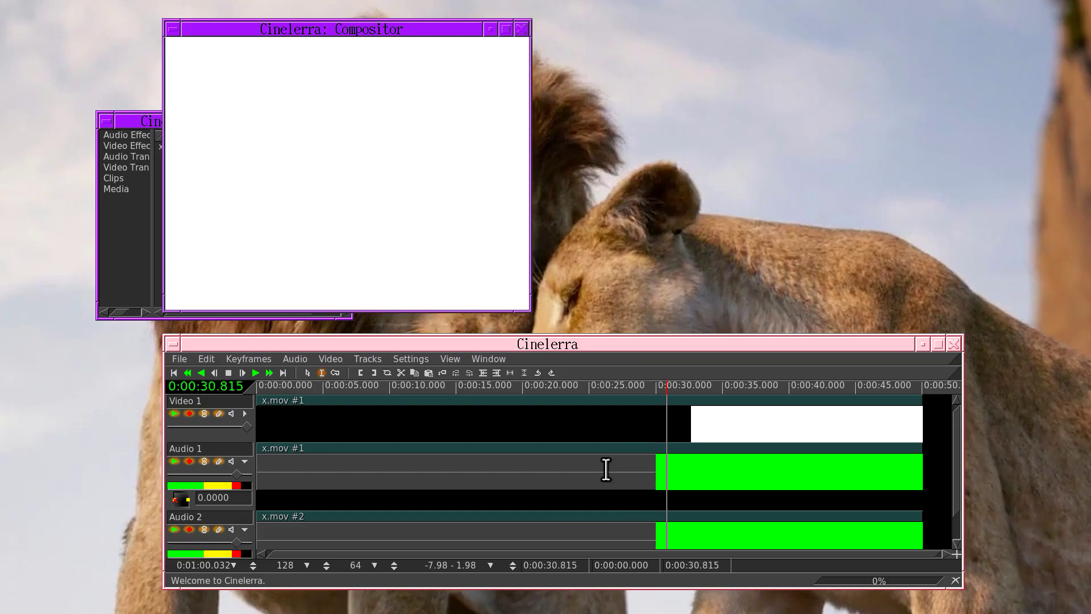
pyautogui.press('space')
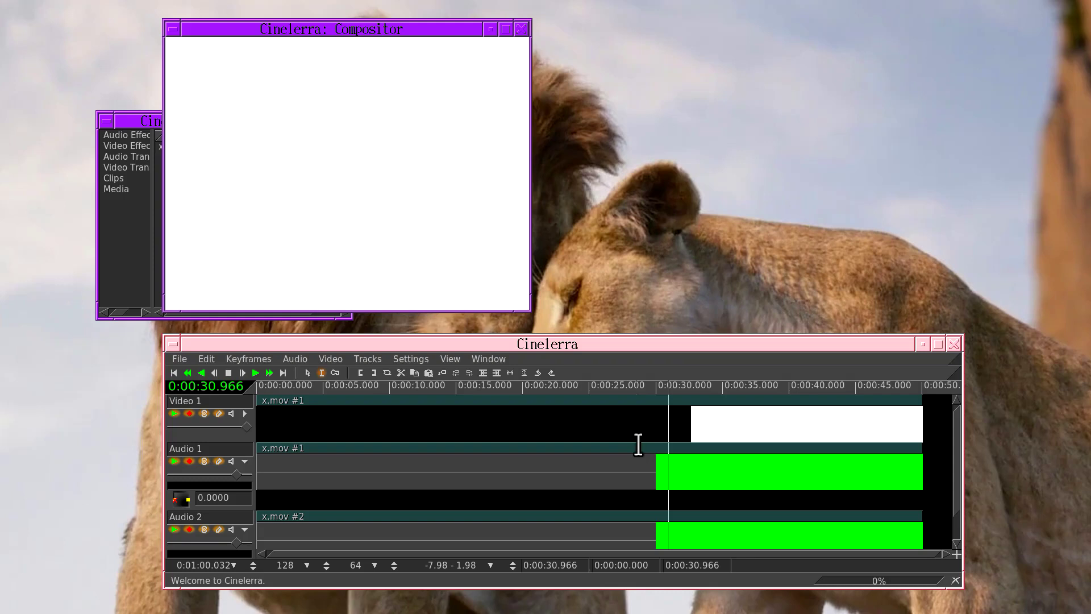
# Step: Reopen Preferences and try the OSS audio driver, then switch back to ALSA
pyautogui.click(425, 359)
pyautogui.click(420, 378)
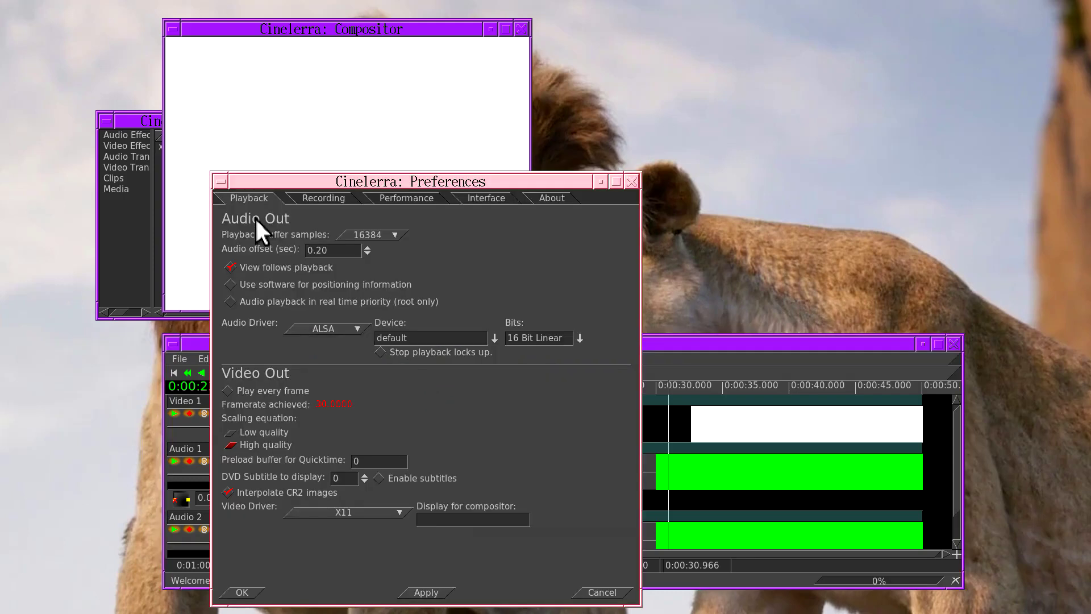
pyautogui.click(317, 328)
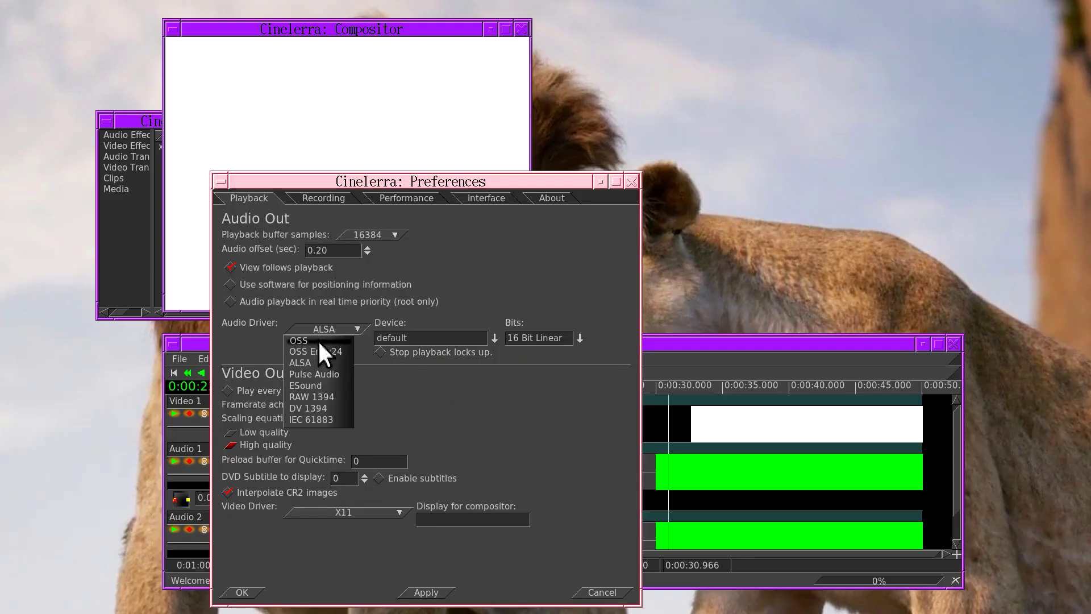
pyautogui.click(317, 339)
pyautogui.click(325, 331)
pyautogui.click(314, 362)
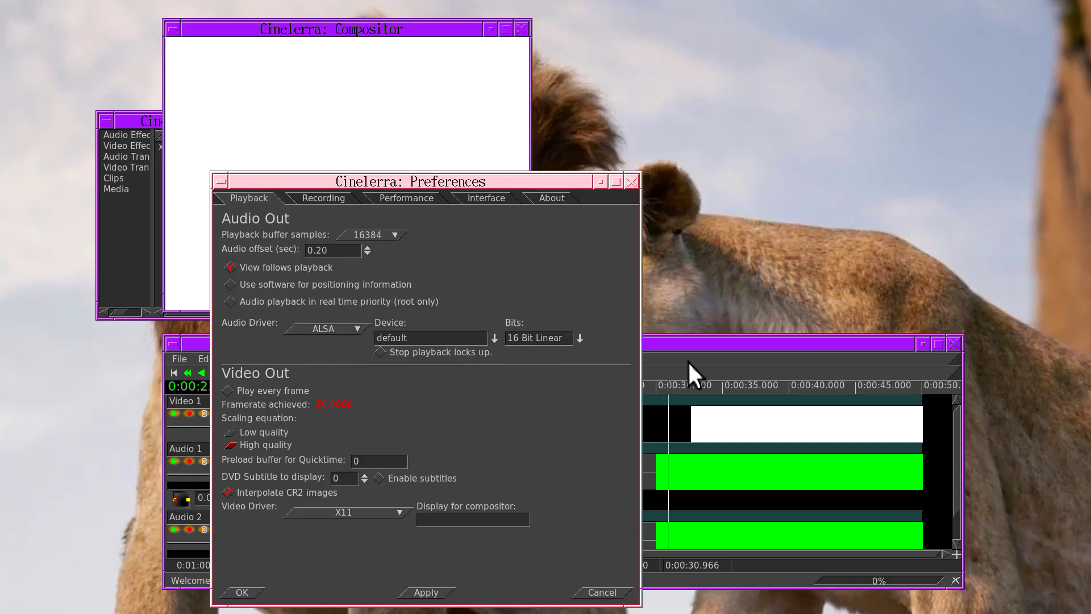
# Step: Try the Pulse Audio driver, return to ALSA, and list the playback buffer sample sizes
pyautogui.click(311, 326)
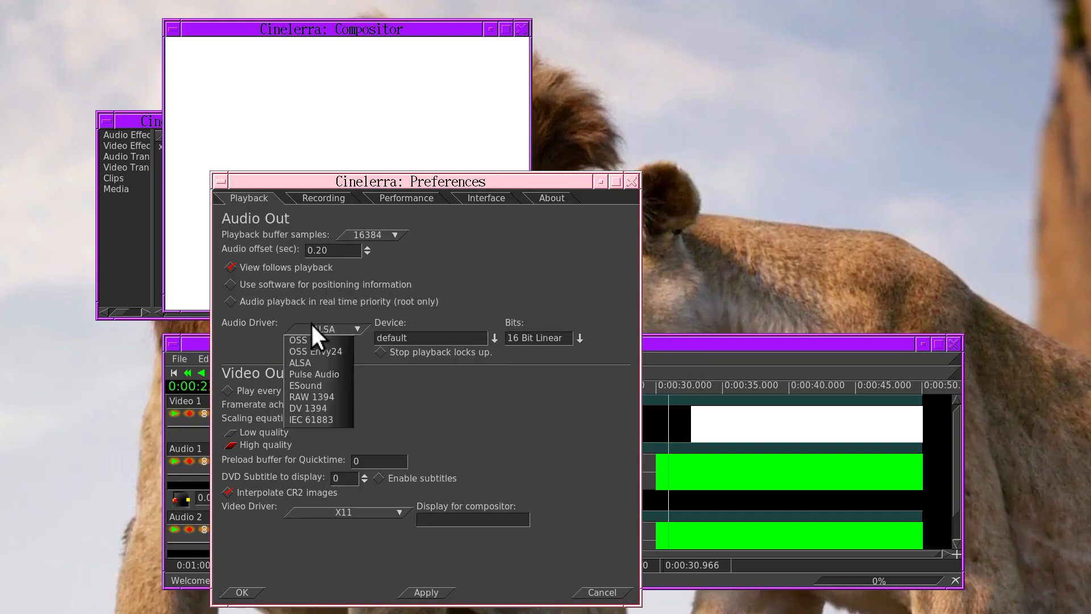
pyautogui.click(317, 373)
pyautogui.click(345, 327)
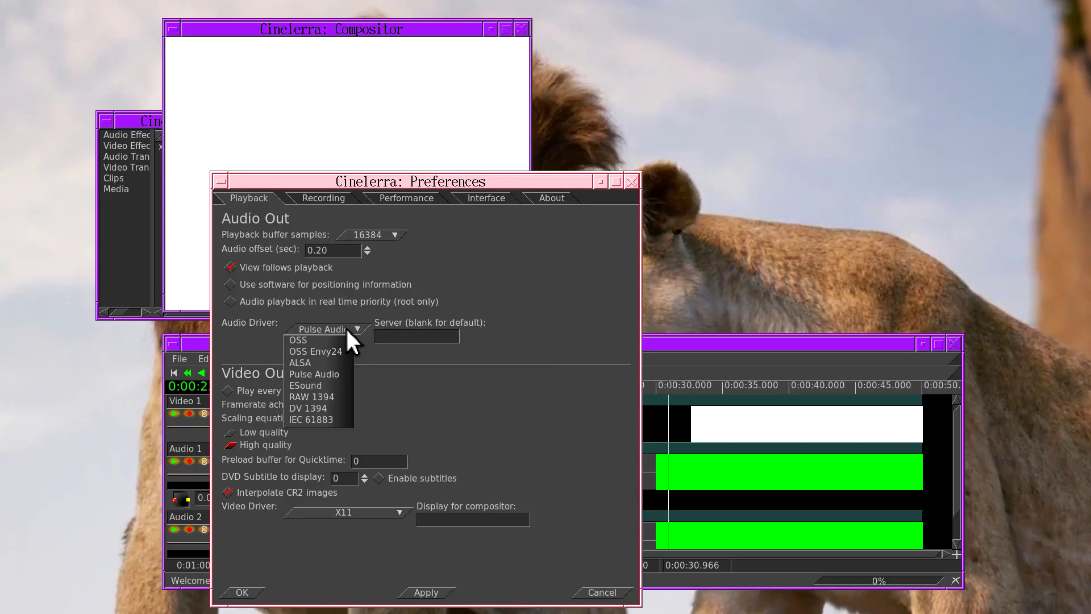
pyautogui.click(327, 361)
pyautogui.click(380, 232)
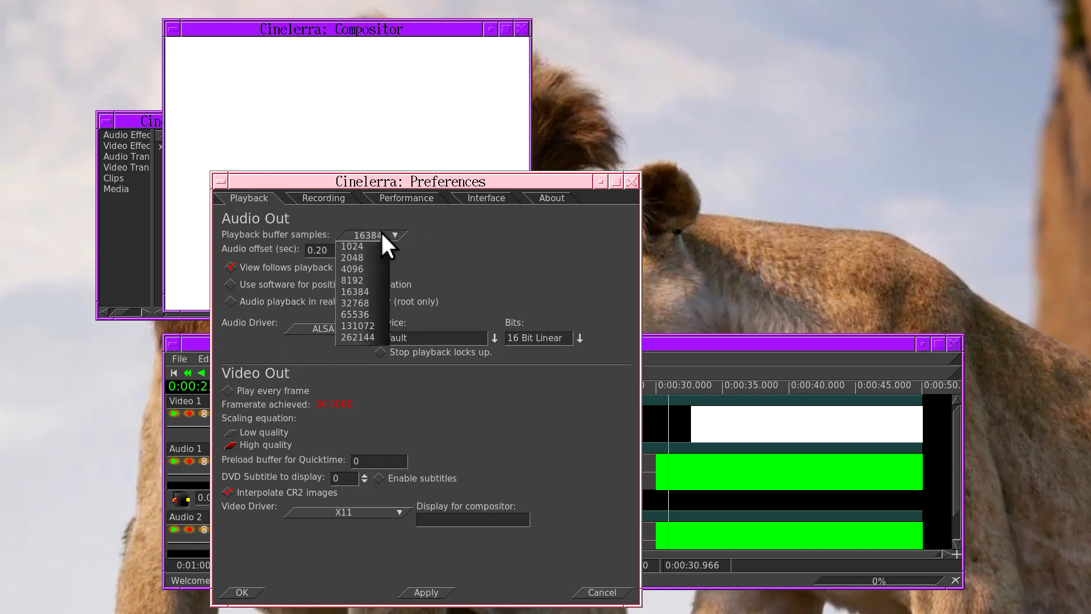